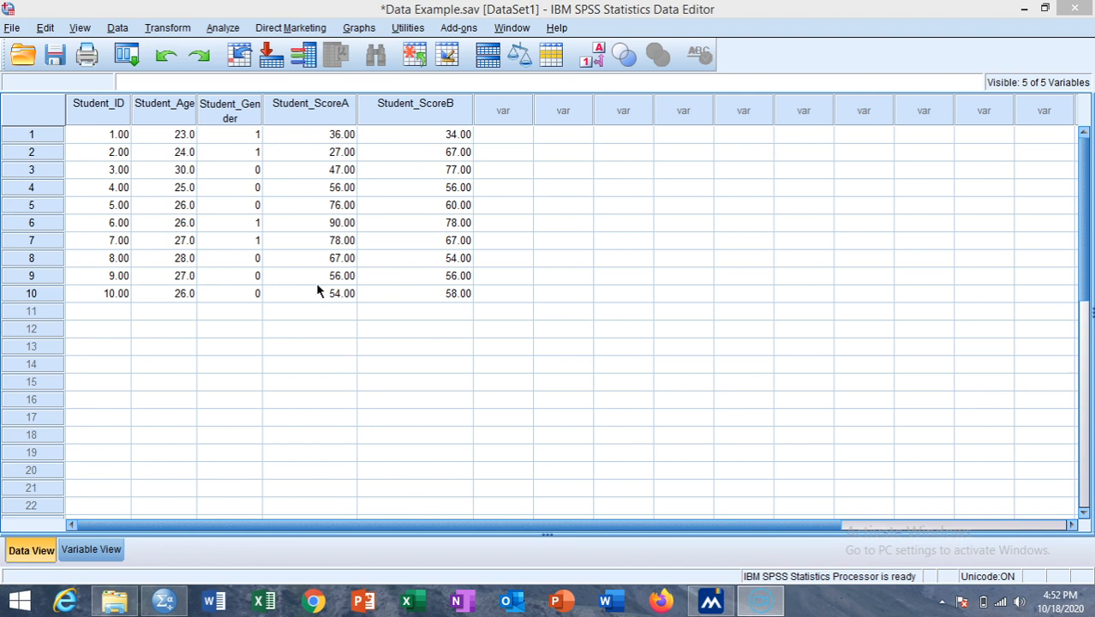
Start a Compute Variable transformation with the target variable named "Aggregate Score".
click(166, 29)
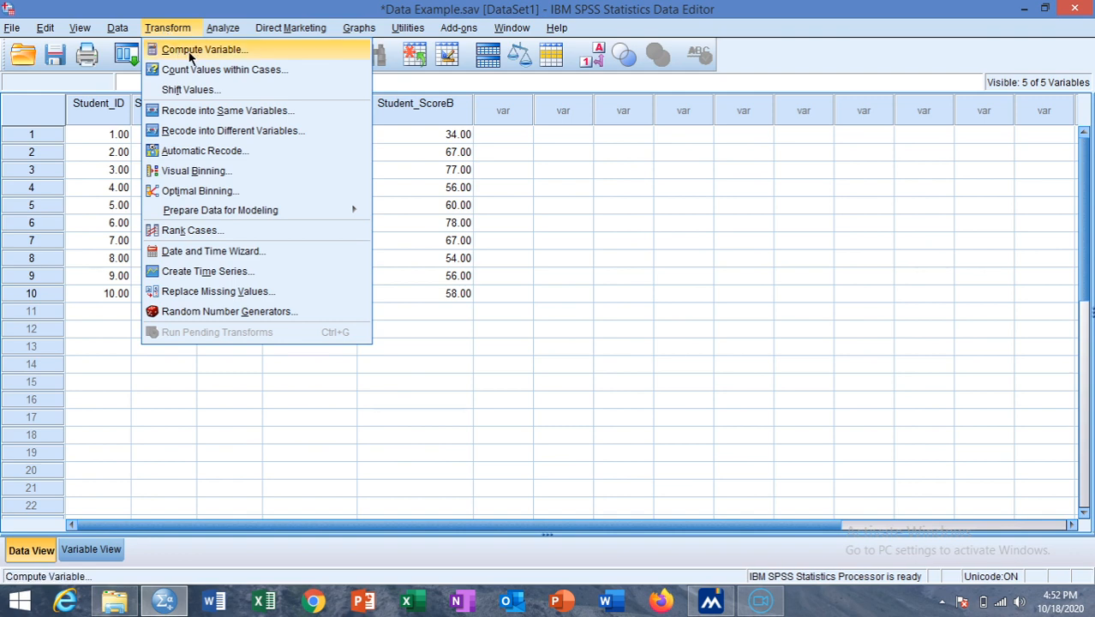
click(197, 49)
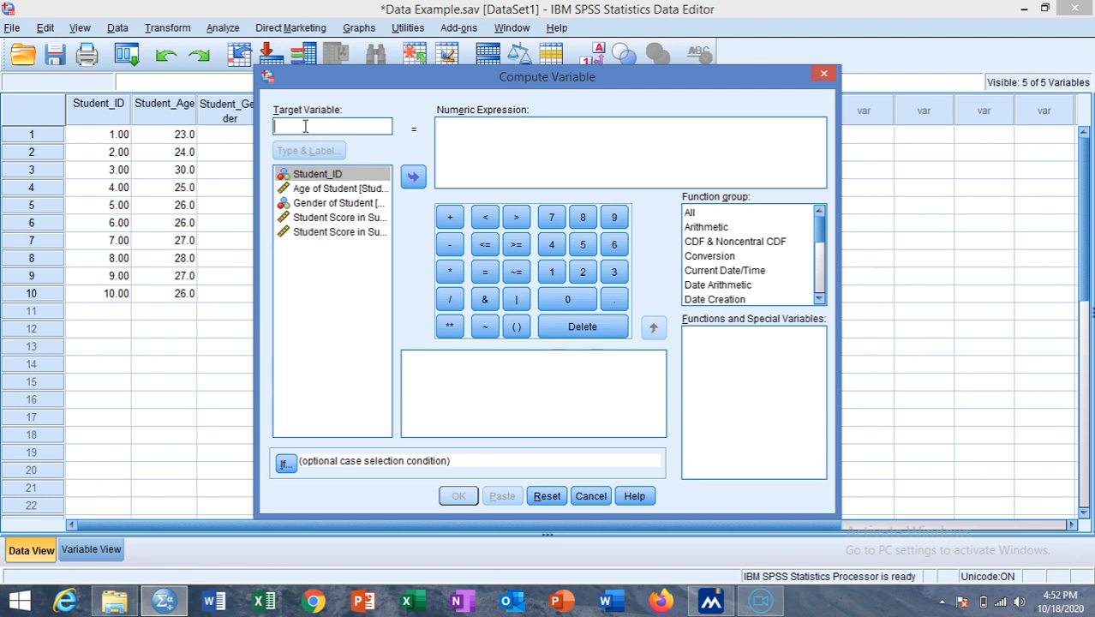
text(Aggregate Scor)
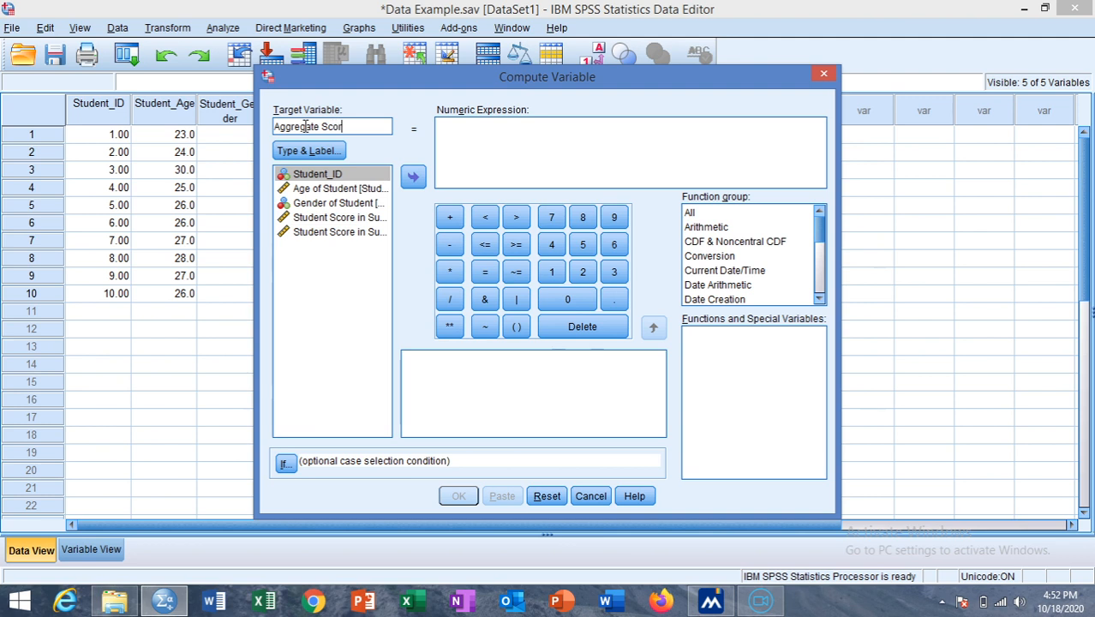
text(e)
Build the numeric expression 3*Student_ScoreA+2*Student_ScoreB for the target variable.
click(454, 128)
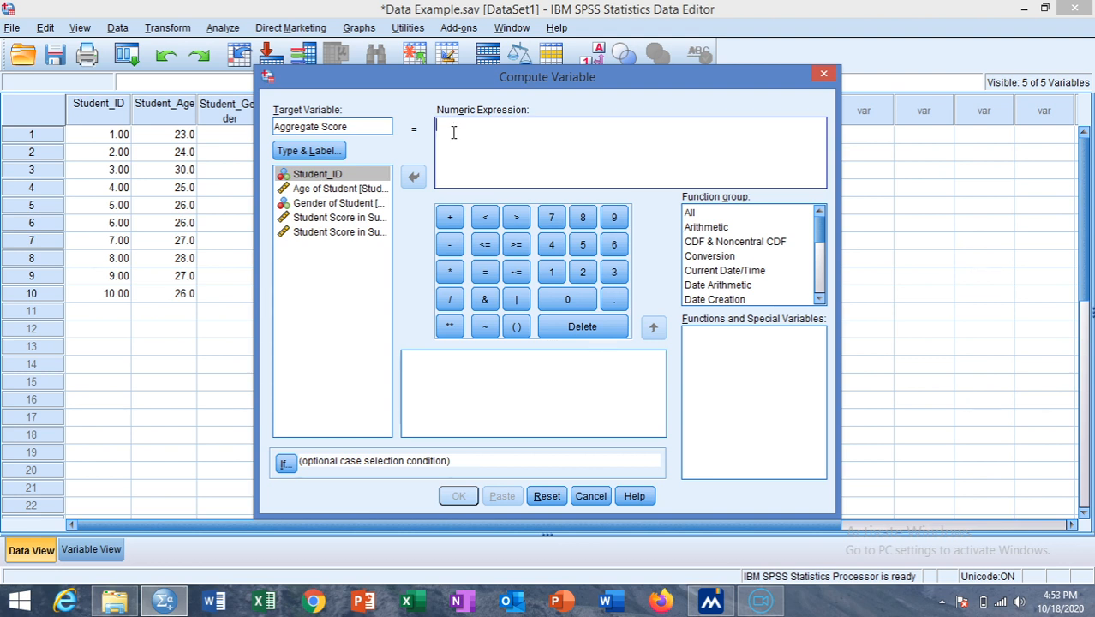
text(3*)
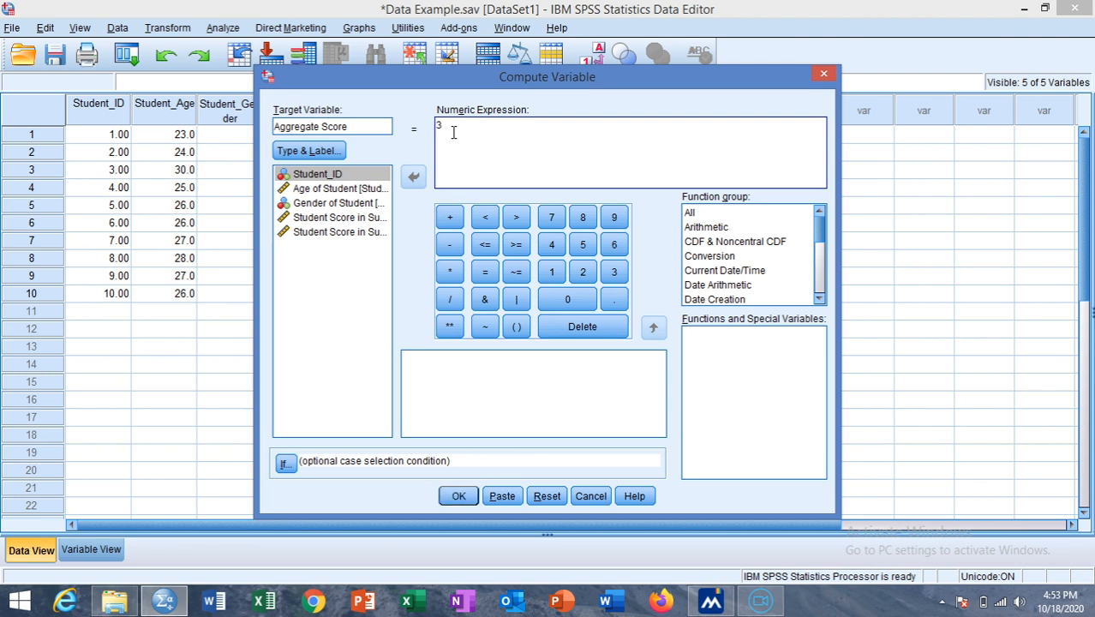
click(361, 217)
click(414, 178)
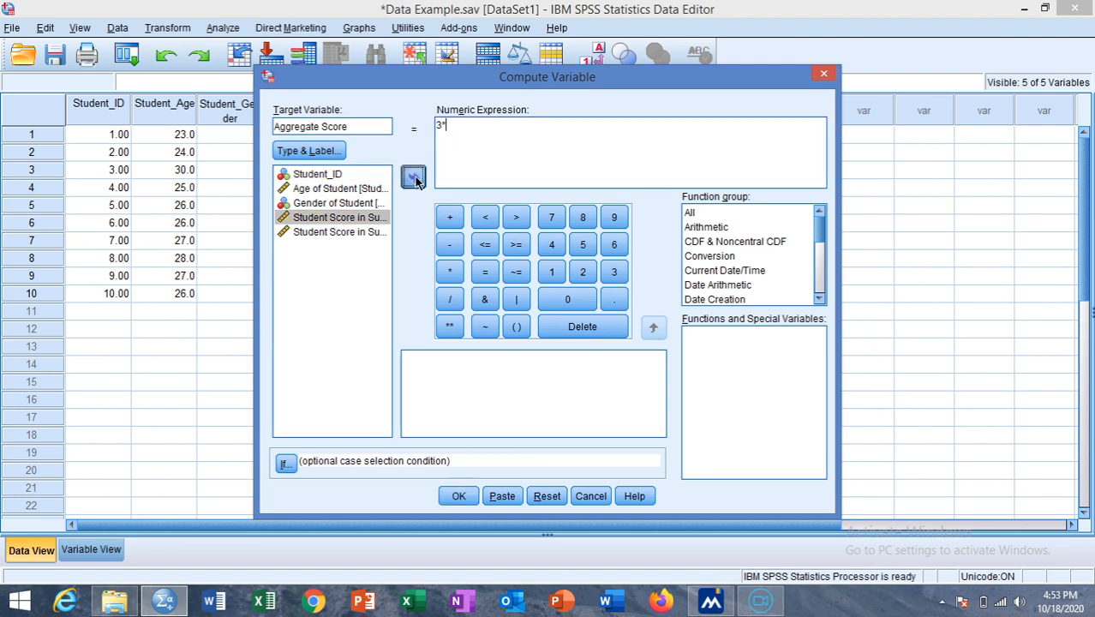
text(+)
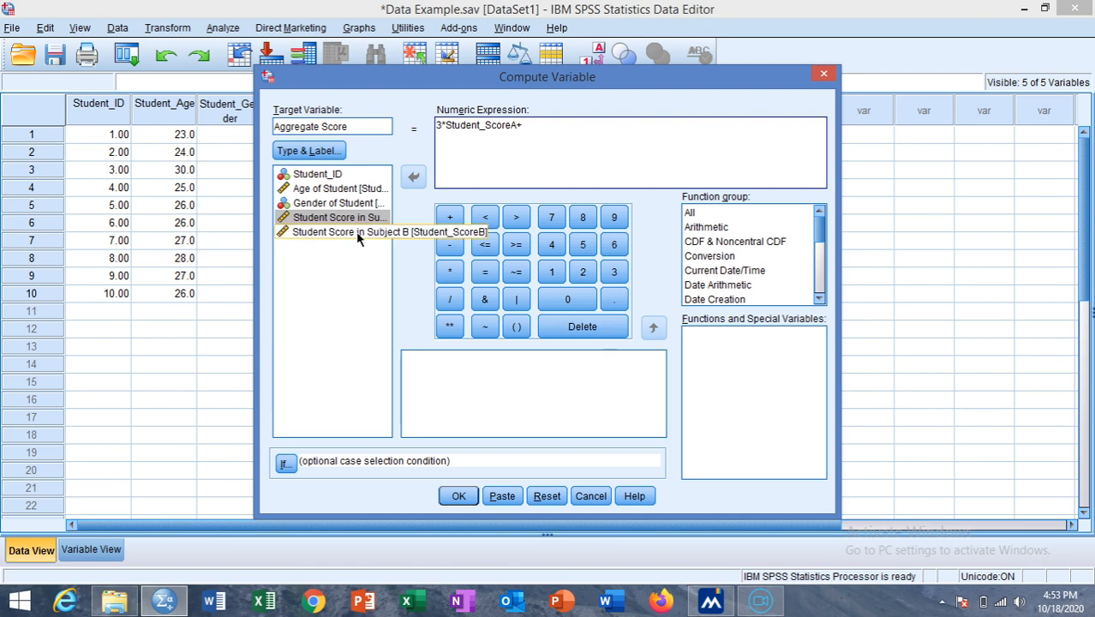
text(2*)
click(346, 232)
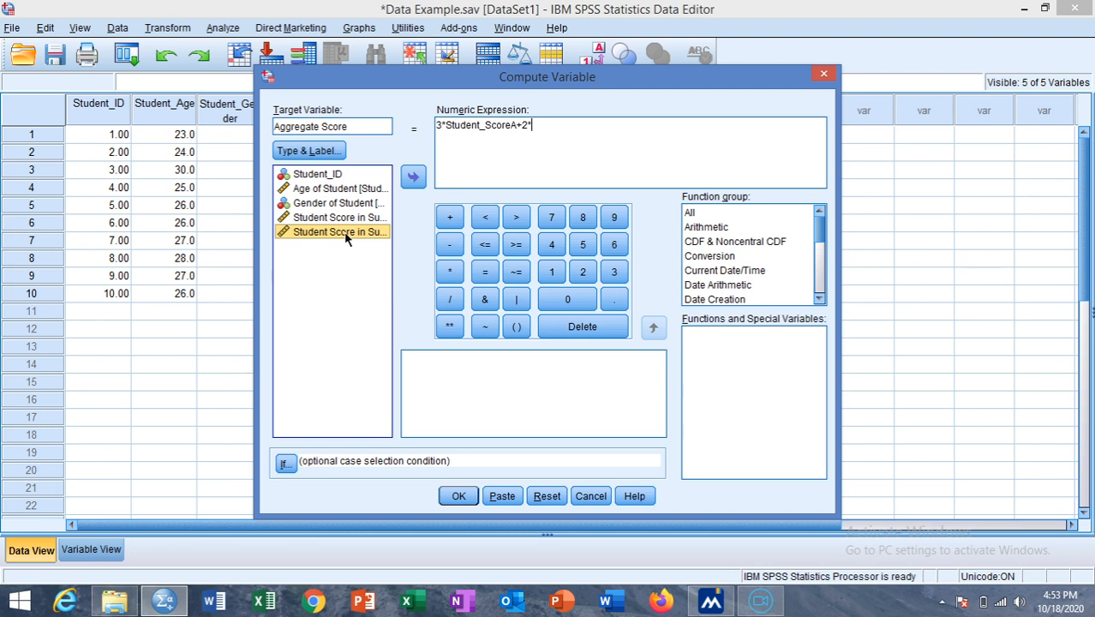
double_click(345, 232)
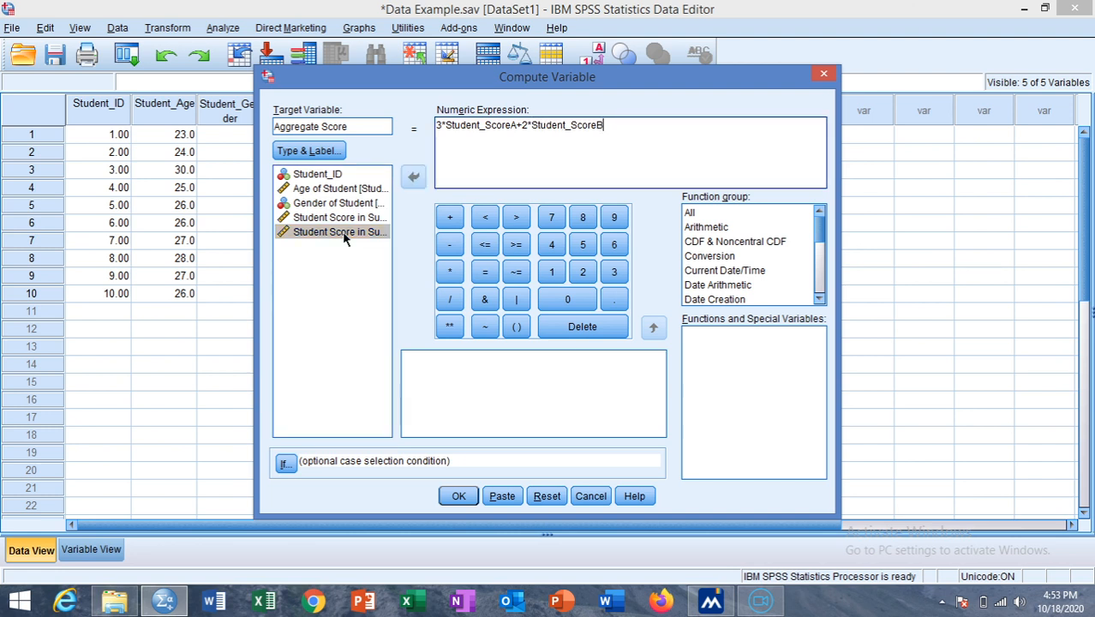
Enclose the weighted sum in parentheses and divide it by 5.
text())
click(438, 125)
text(()
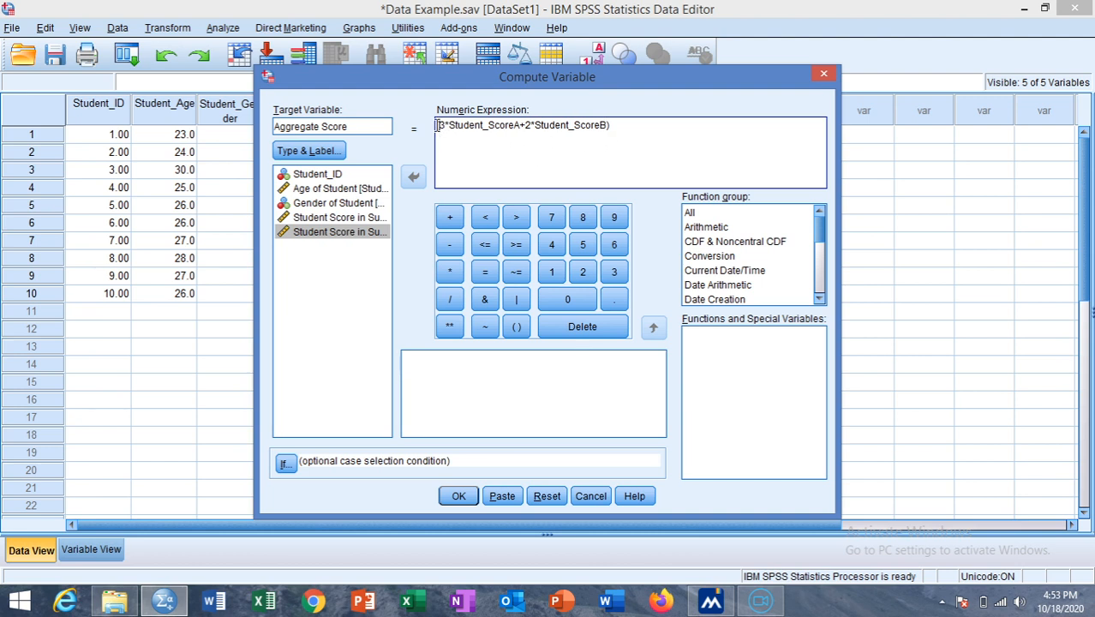
click(617, 126)
text(/5)
drag(820, 233, 821, 238)
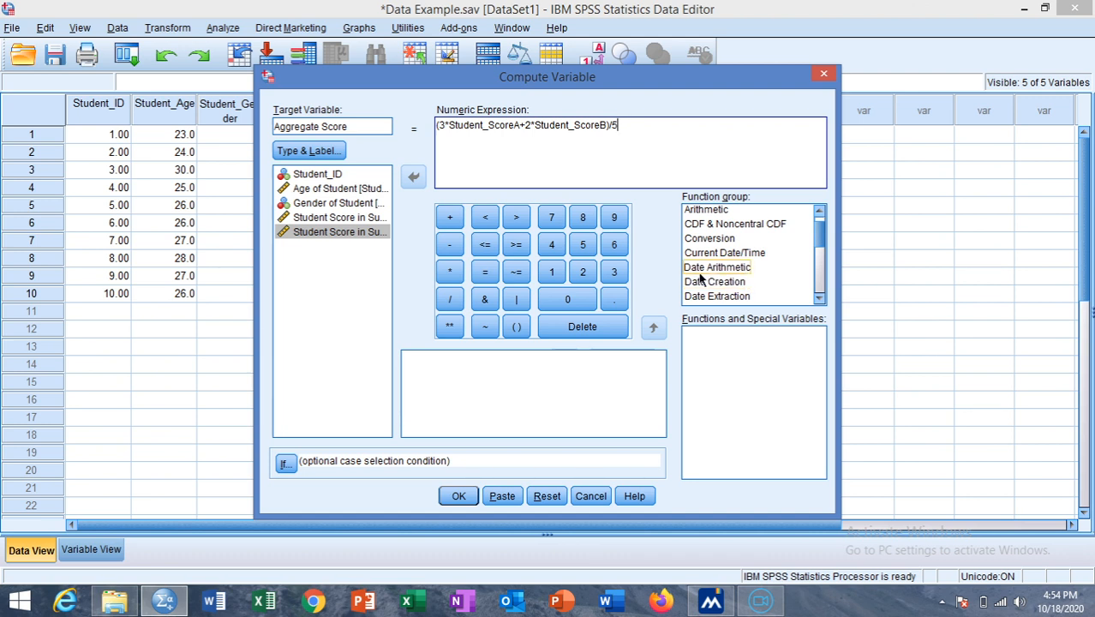
Replace the space in the target variable's name with an underscore so it reads Aggregate_Score.
click(323, 126)
key(BackSpace)
text(_)
Run the computation with all cases included and return to the Data Example.sav dataset.
click(286, 463)
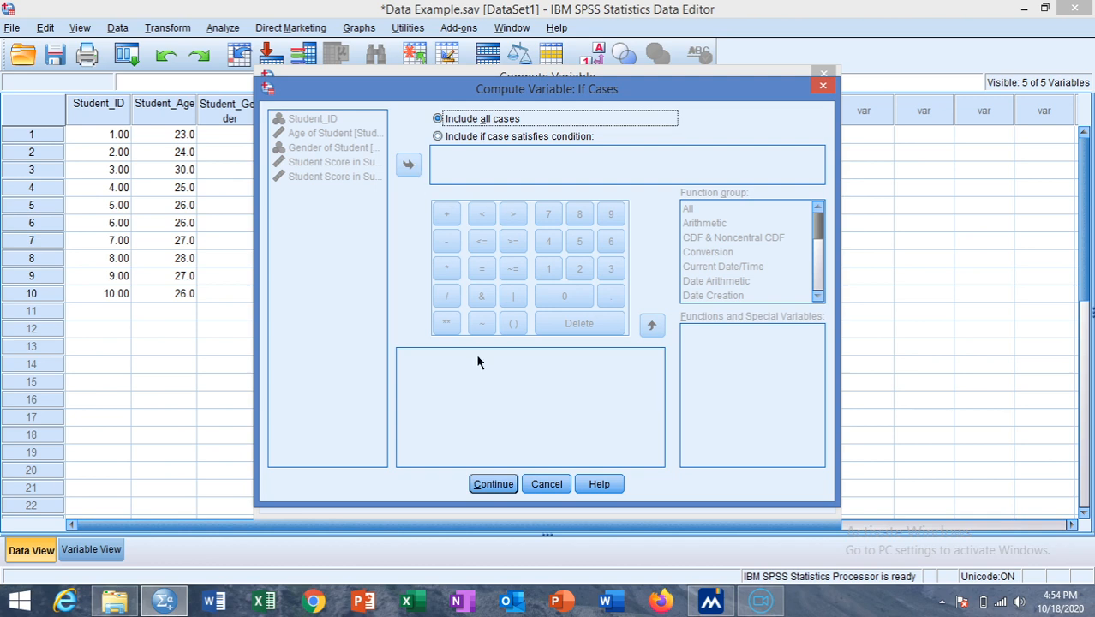
click(492, 484)
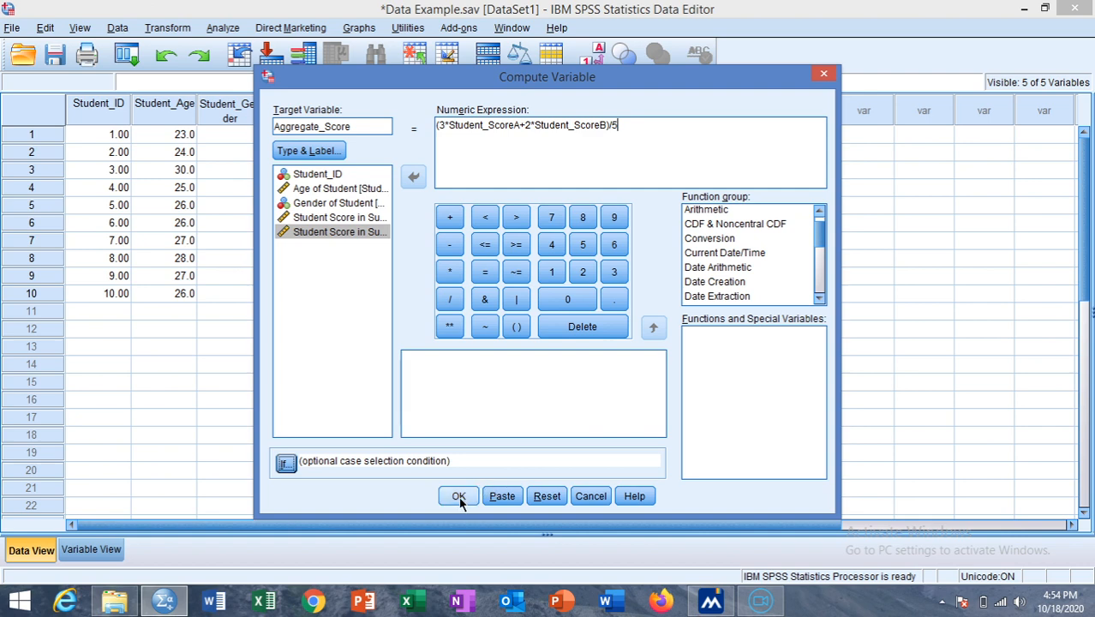
click(454, 497)
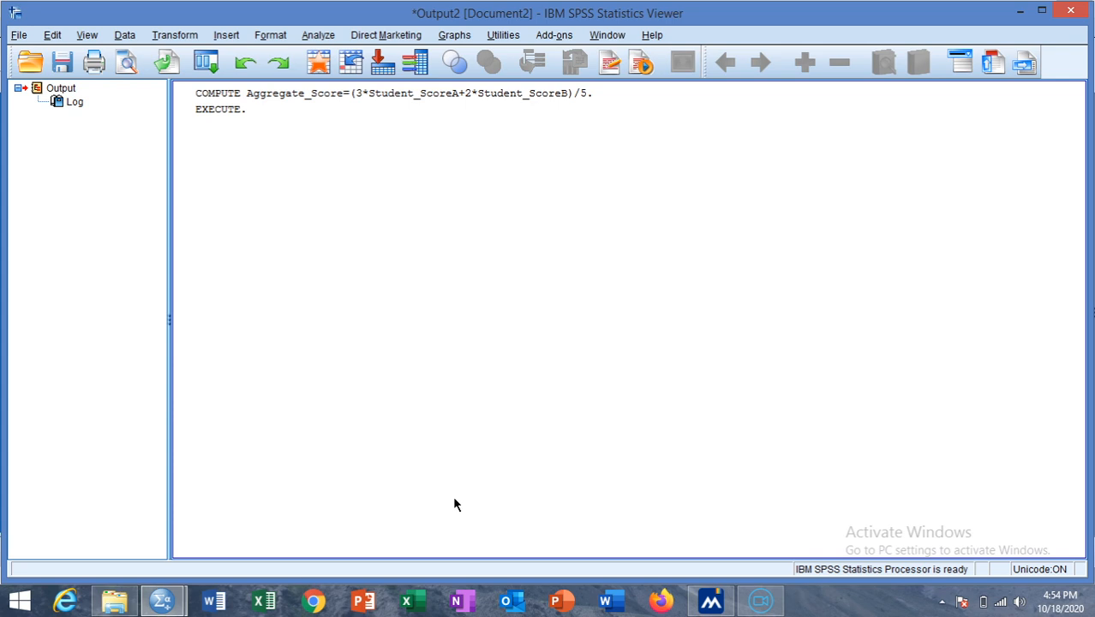
mouse_move(162, 600)
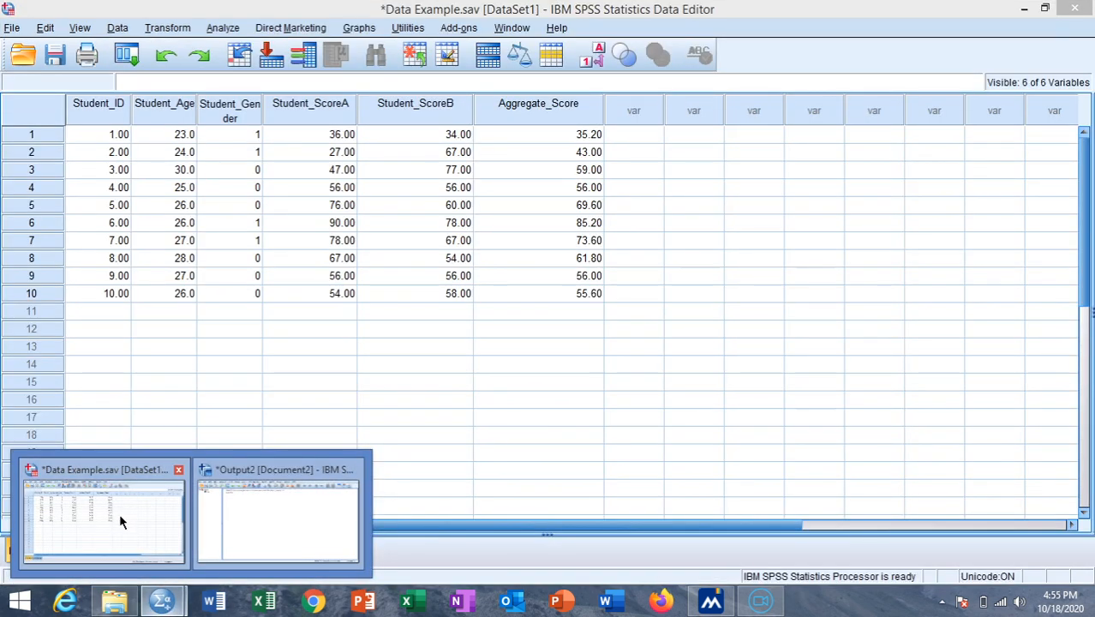
click(119, 518)
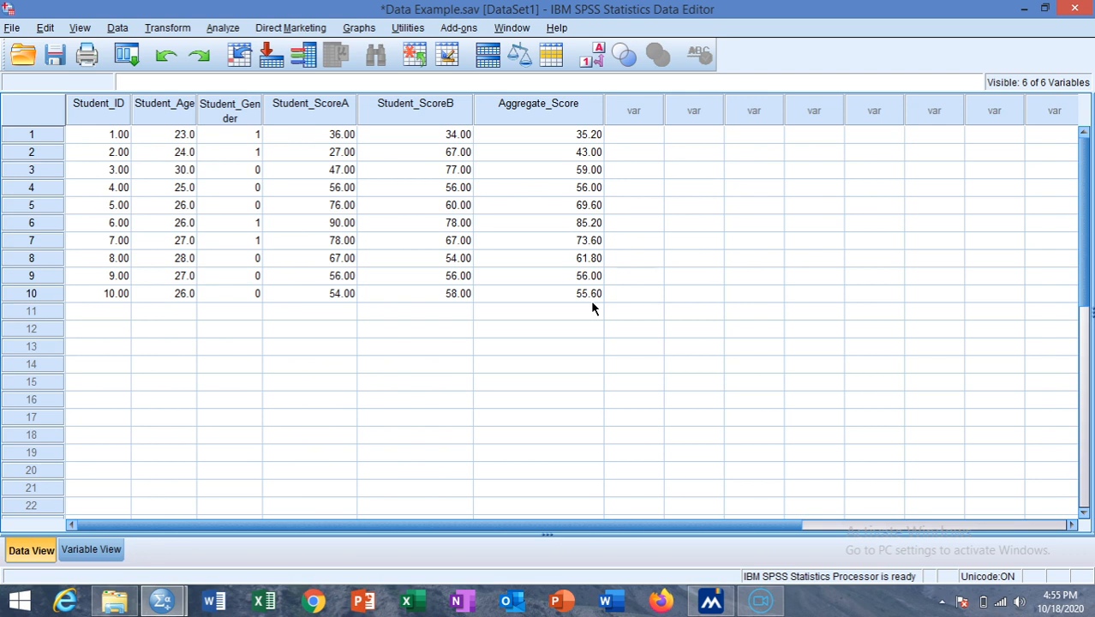
click(159, 30)
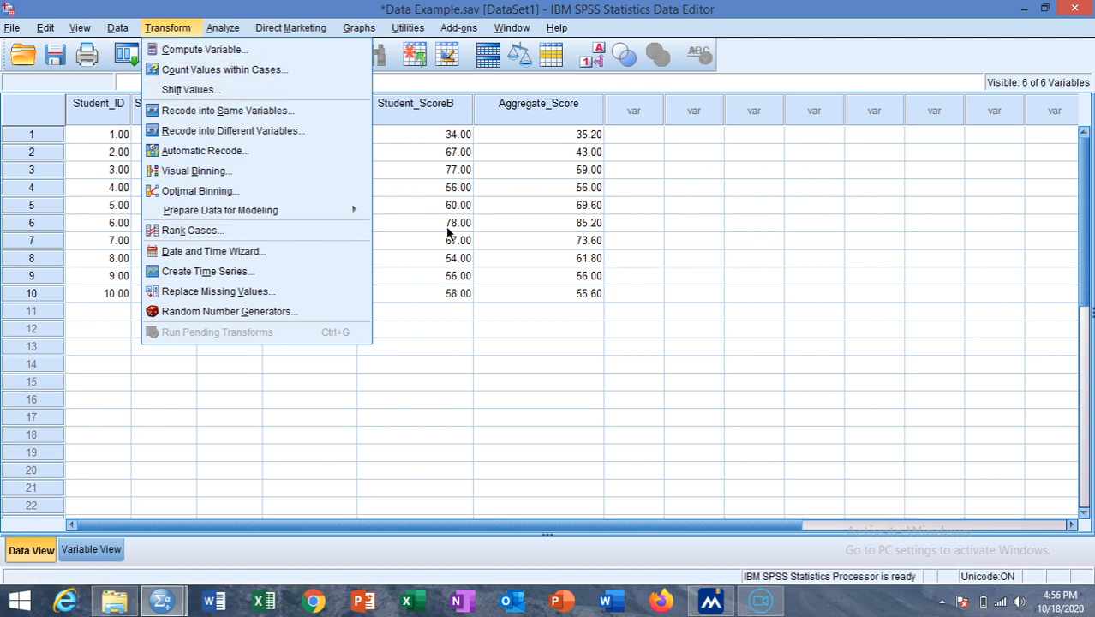
click(629, 214)
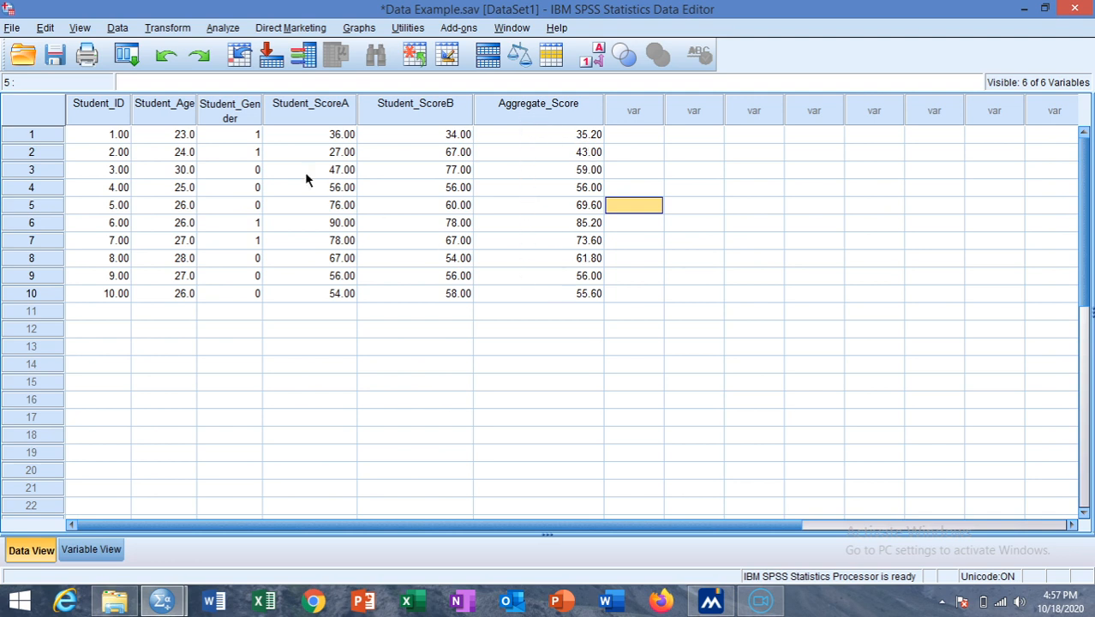
Start a Recode into Different Variables transformation with Aggregate_Score as the input variable.
click(166, 29)
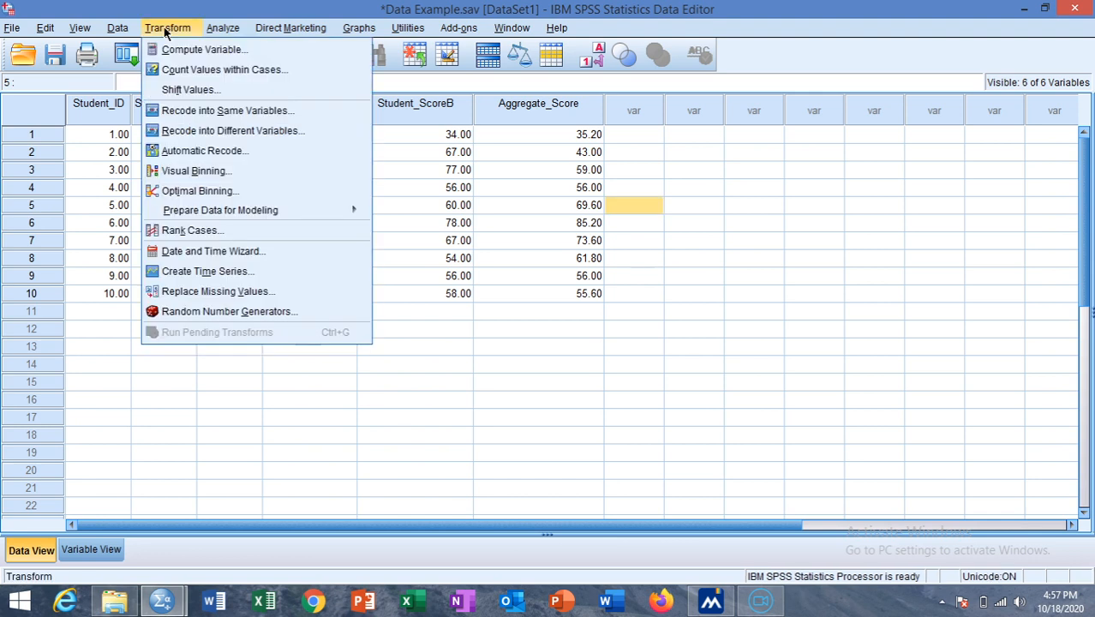
click(197, 139)
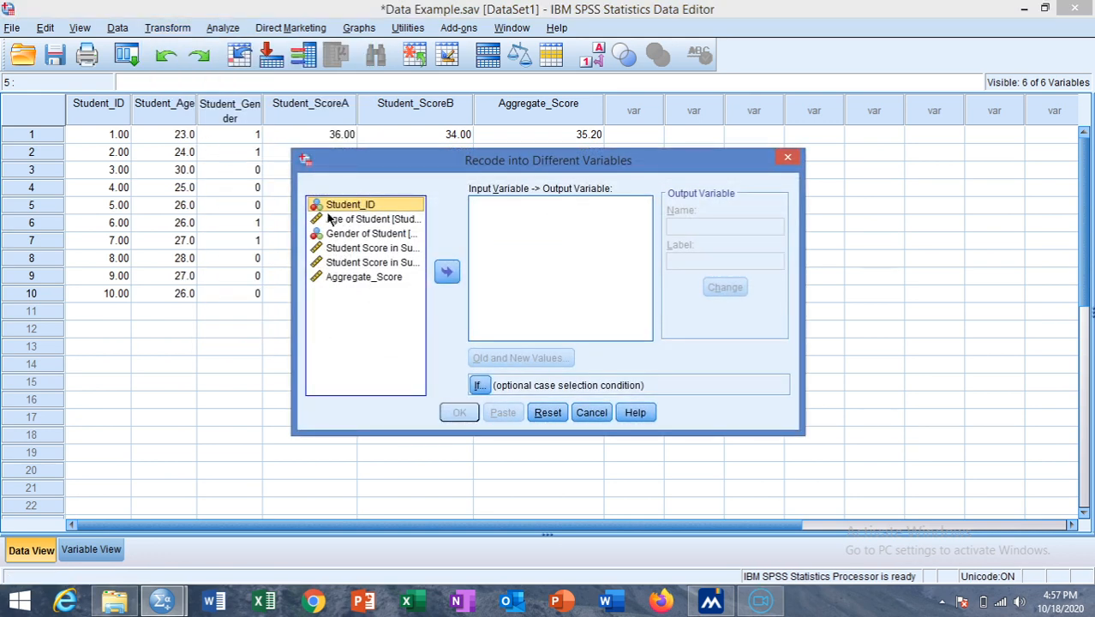
click(357, 278)
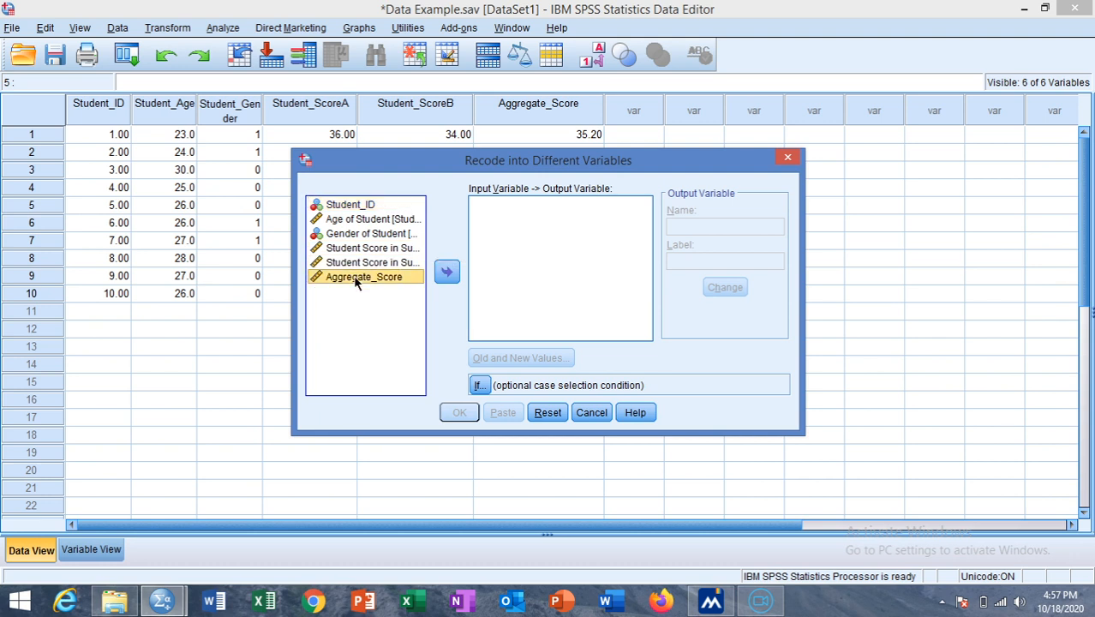
click(446, 274)
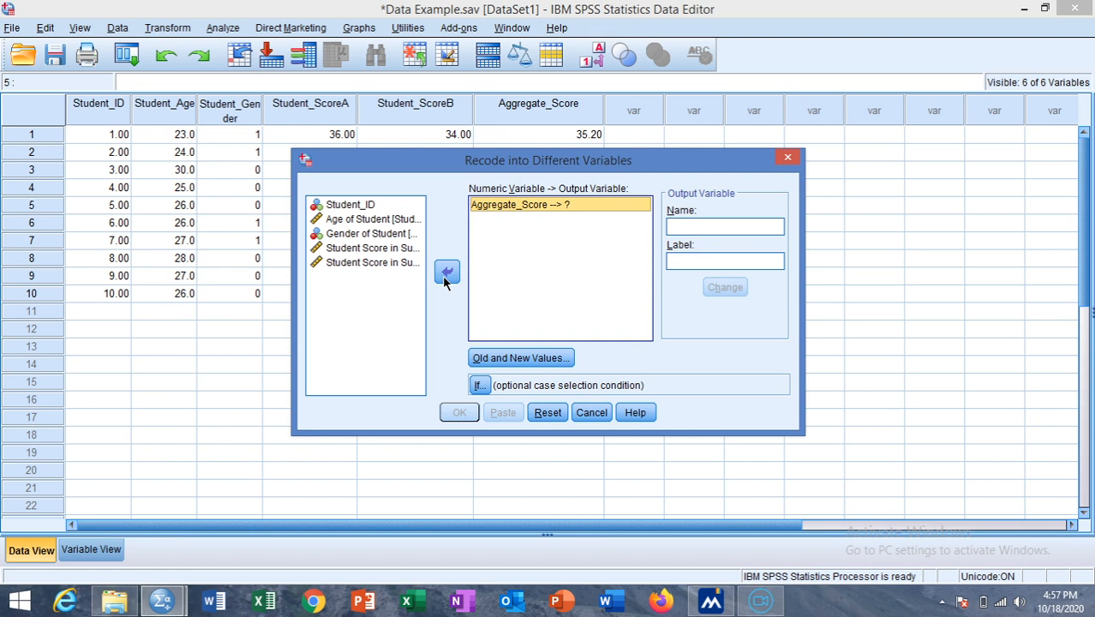
Assign the output variable name Studen_grade and label "Grade of student", and open its old and new value definitions.
click(681, 226)
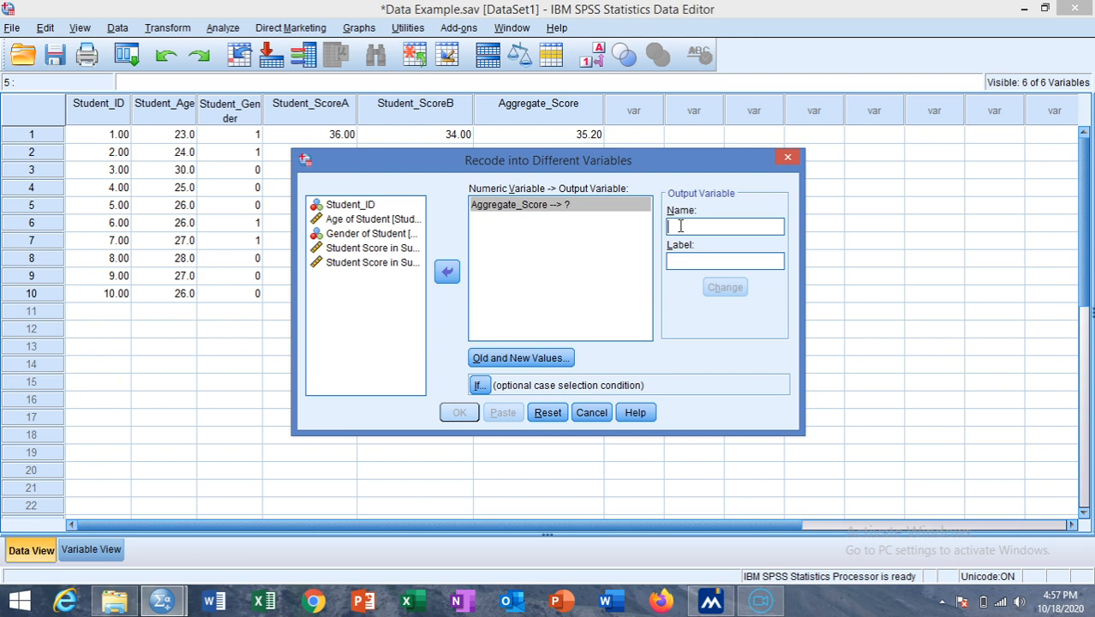
text(ST)
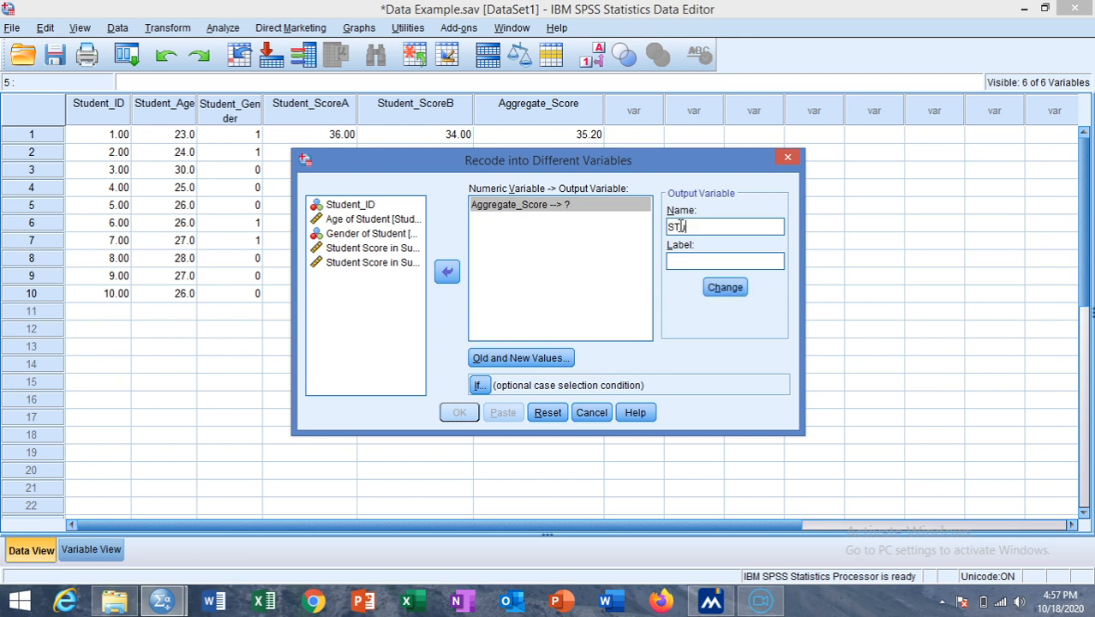
text(uden_grade)
click(690, 262)
text(Gra)
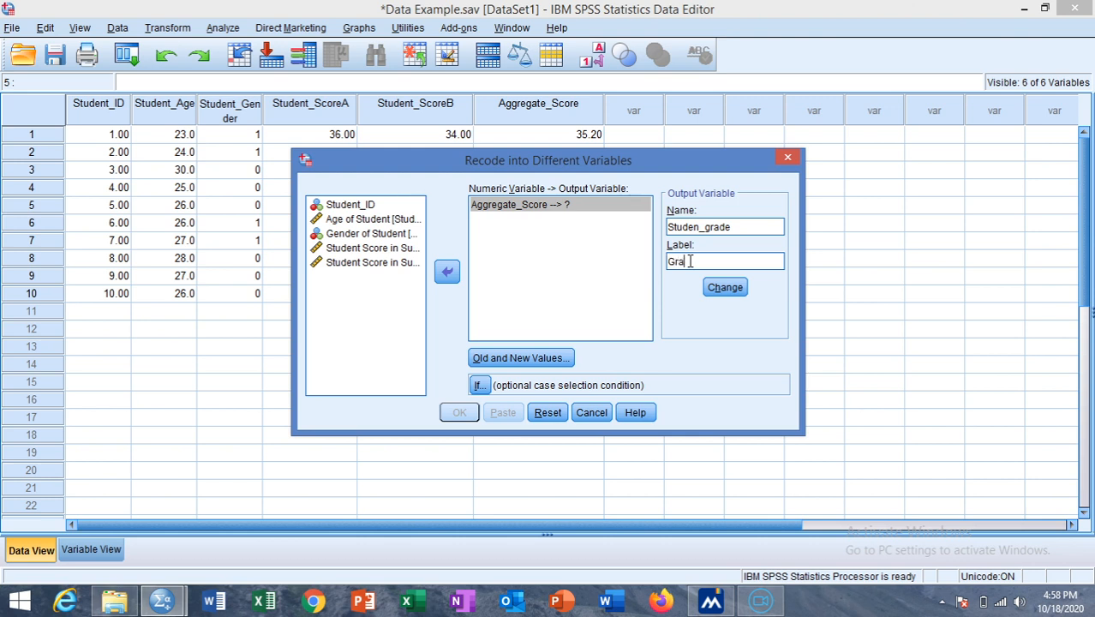
text(de of student)
click(724, 289)
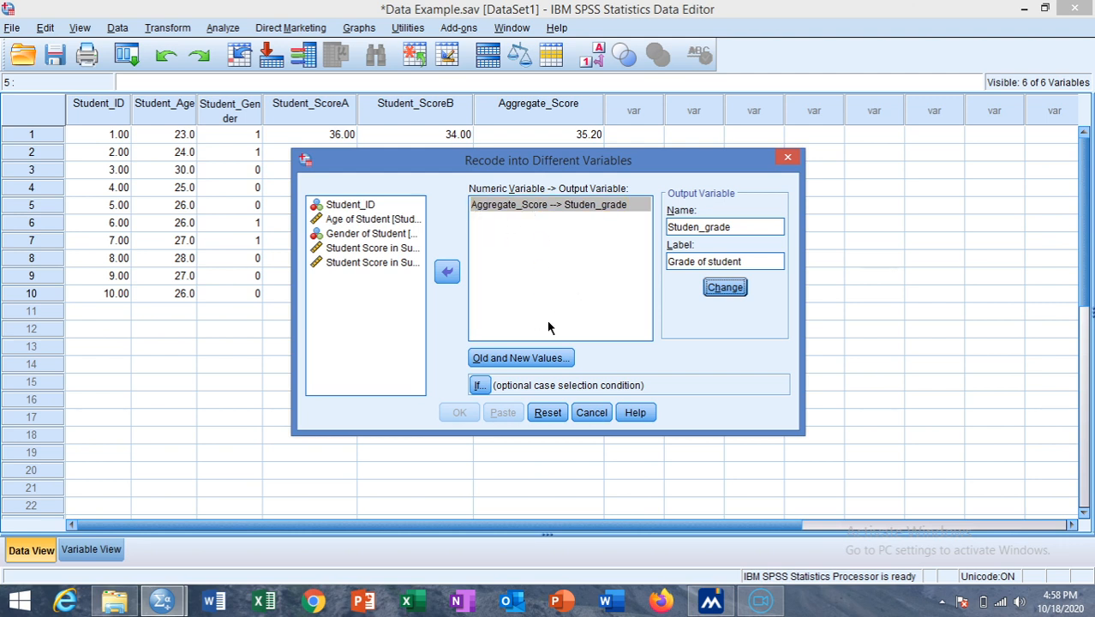
click(521, 358)
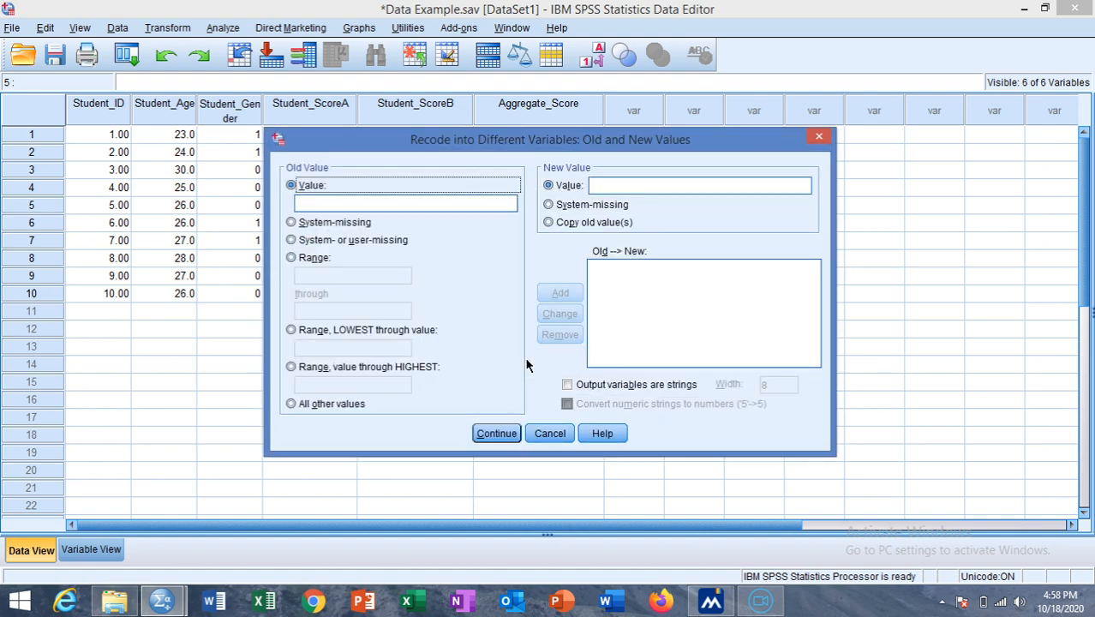
click(339, 205)
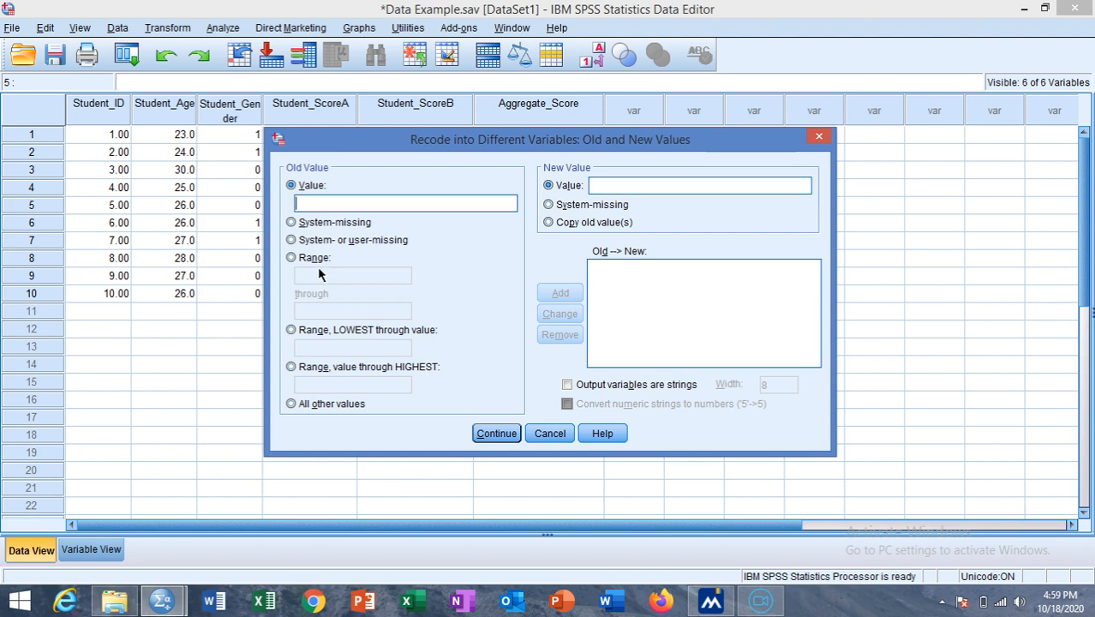
click(291, 258)
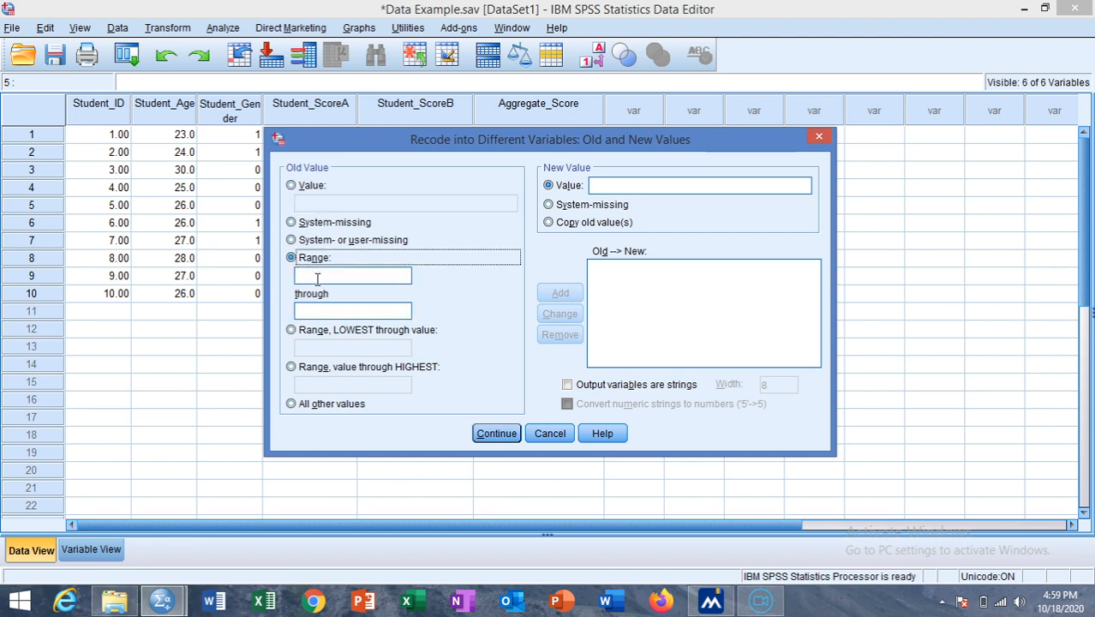
click(317, 276)
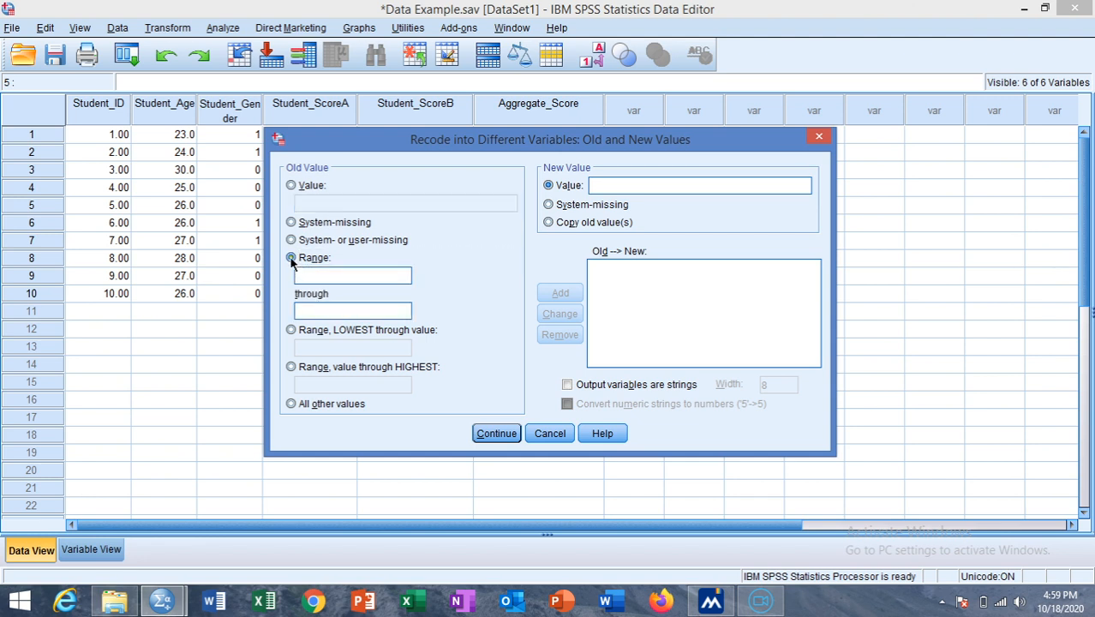
Add a recode rule that maps the range from the lowest value through 50 to new value 1.
click(291, 330)
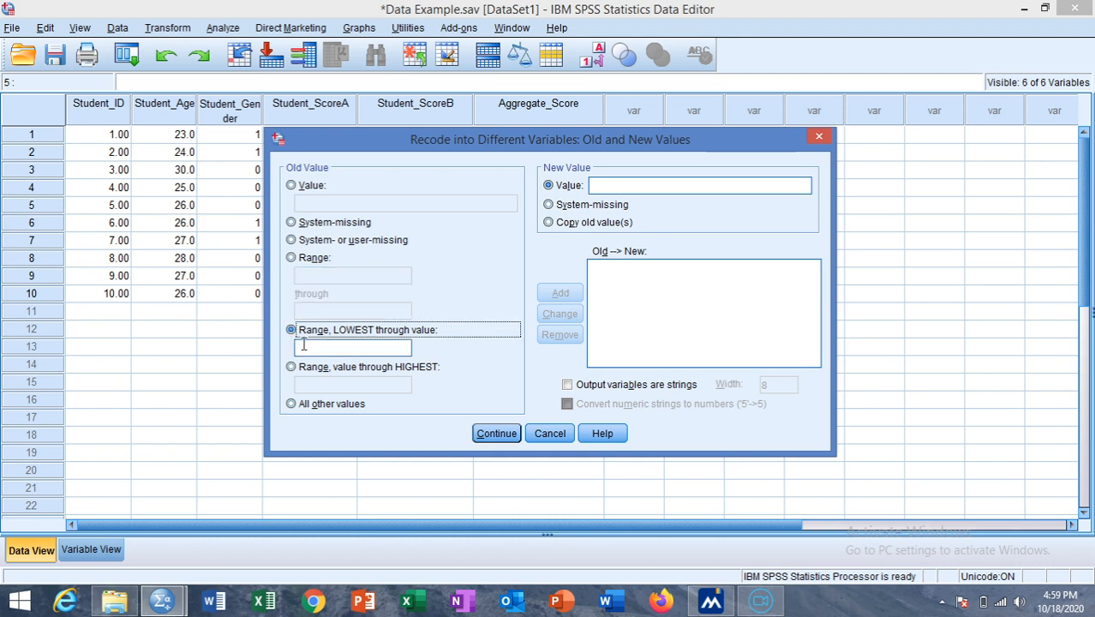
click(307, 350)
text(50)
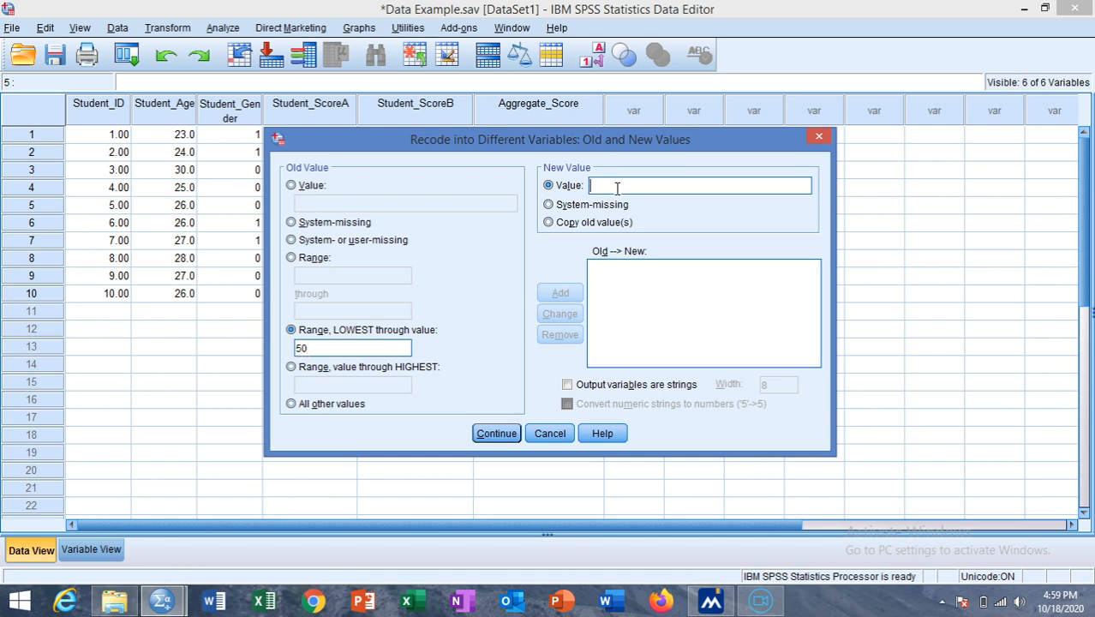
text(1)
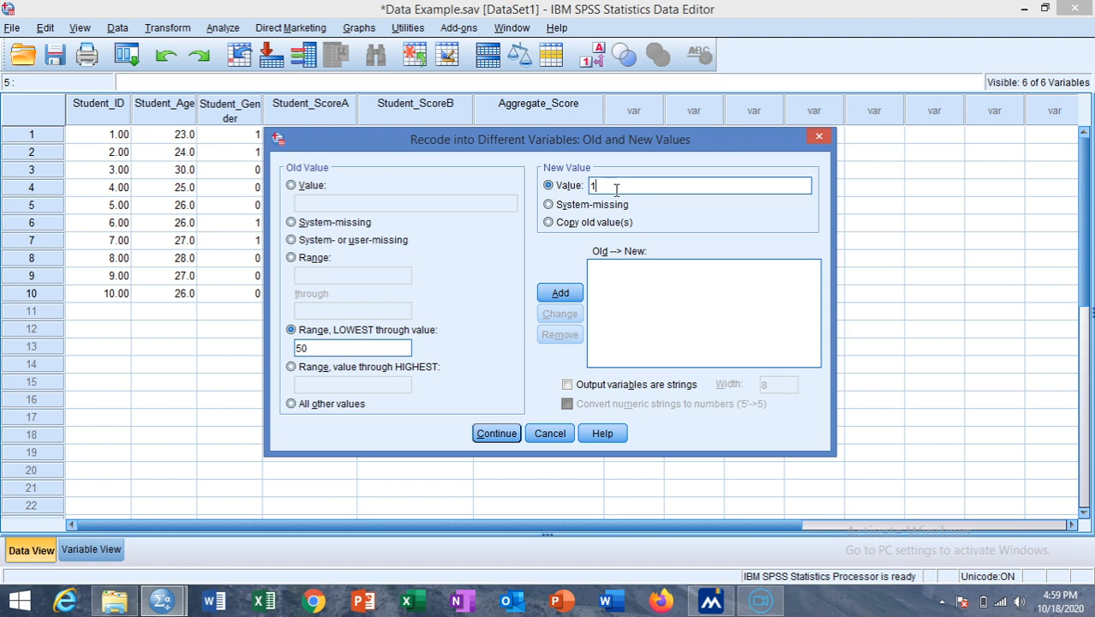
click(558, 294)
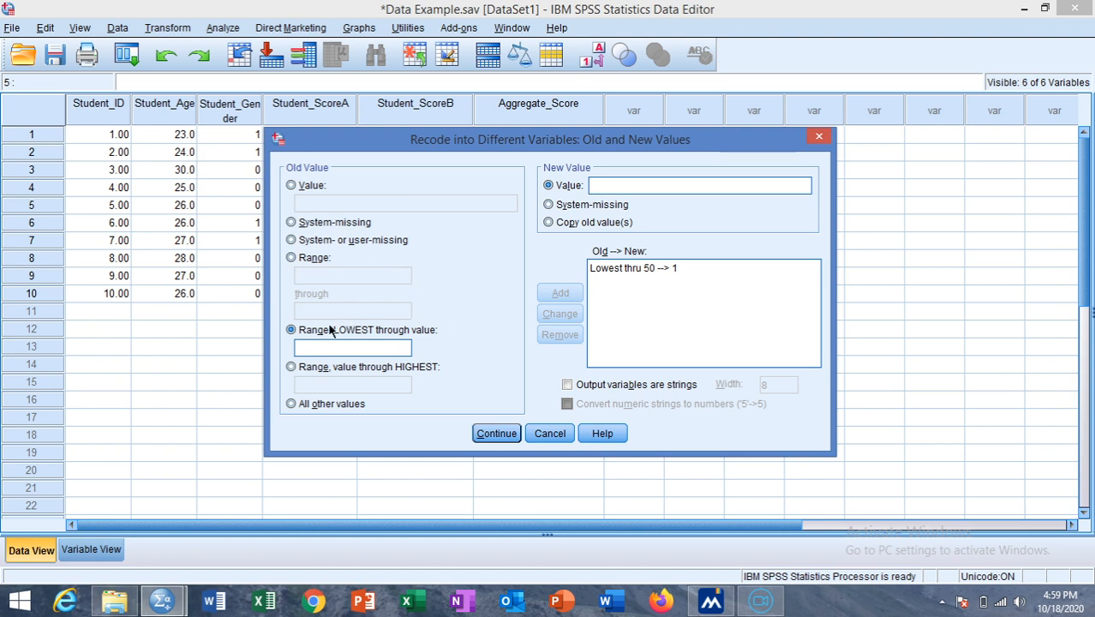
Add a recode rule that maps the range 50 through 60 to new value 2.
click(292, 258)
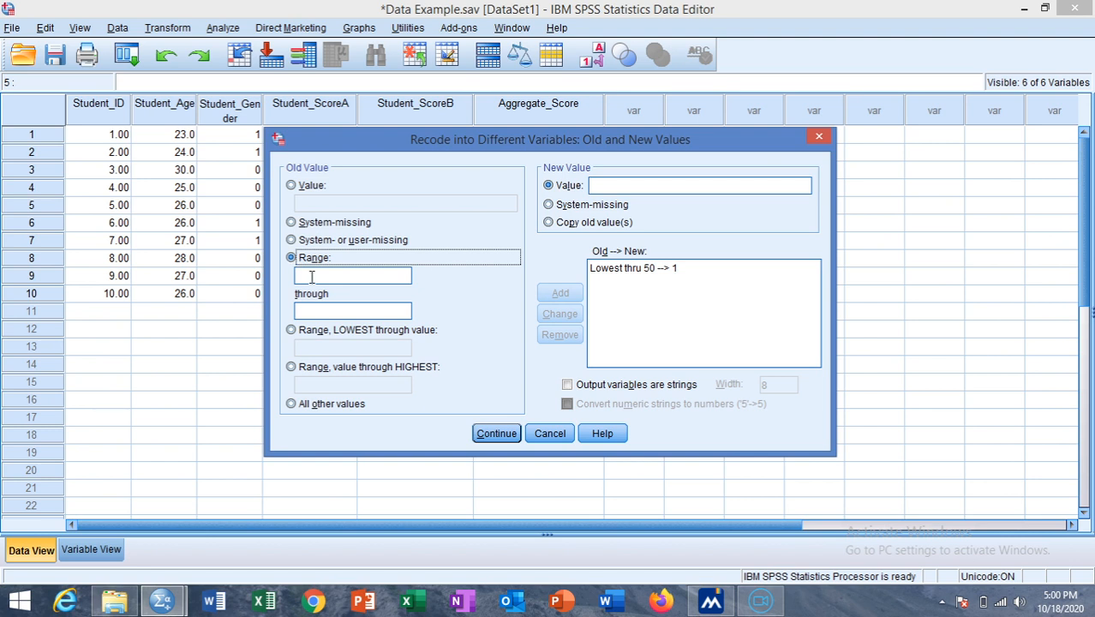
click(312, 277)
text(50)
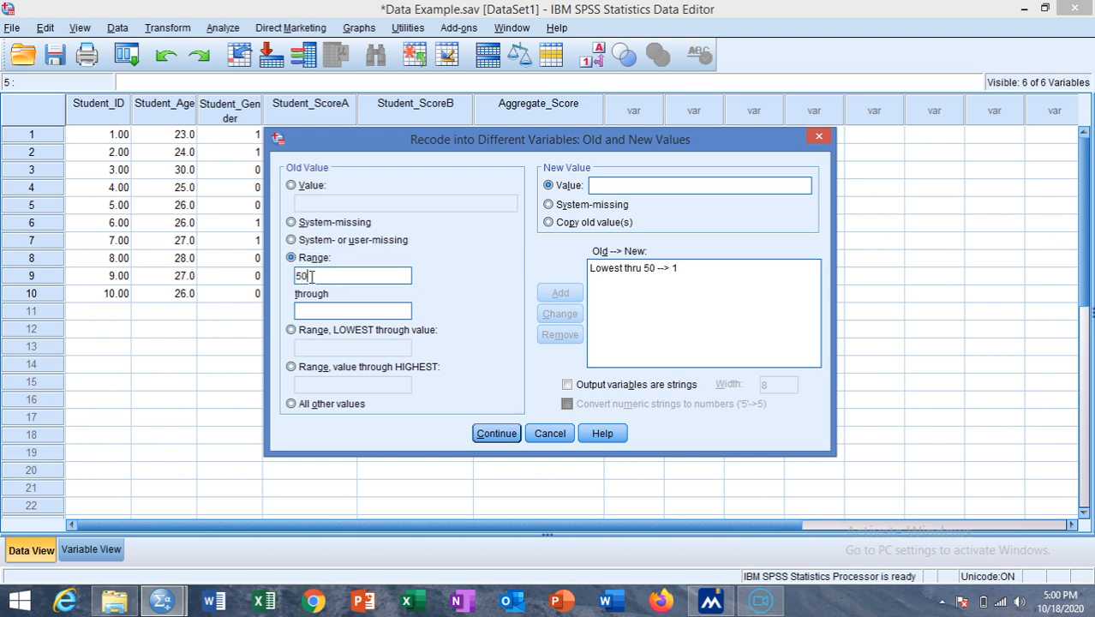
click(316, 309)
text(60)
click(616, 181)
text(2)
click(560, 294)
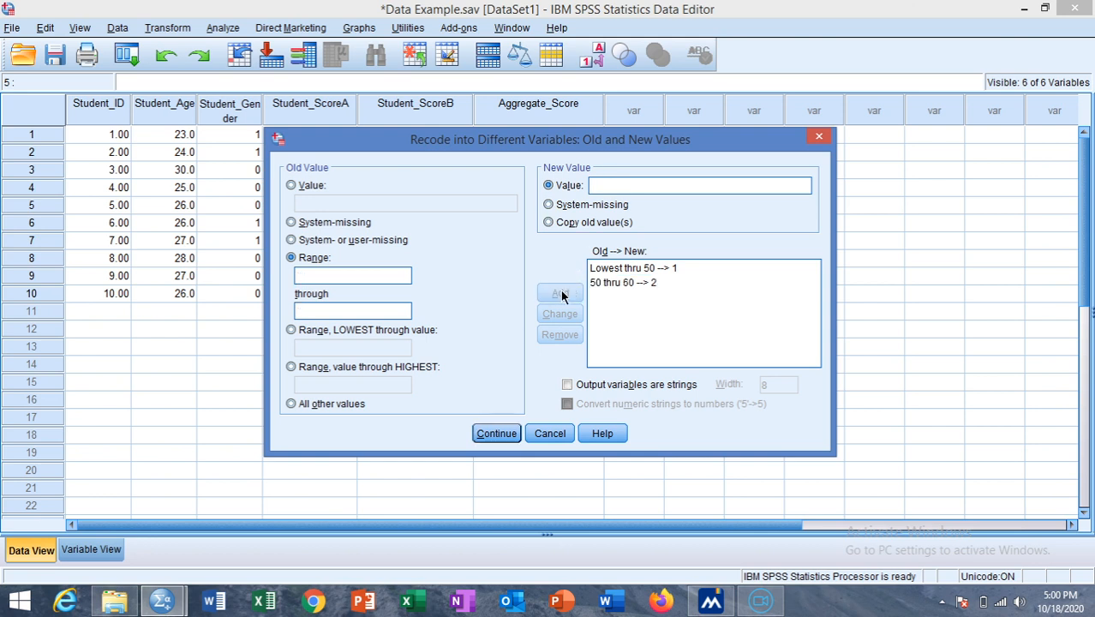
Add a recode rule that maps the range 60 through 70 to new value 3.
click(349, 276)
text(60)
key(BackSpace)
key(BackSpace)
text(60)
click(334, 311)
text(70)
click(609, 182)
text(4)
key(BackSpace)
text(3)
click(560, 294)
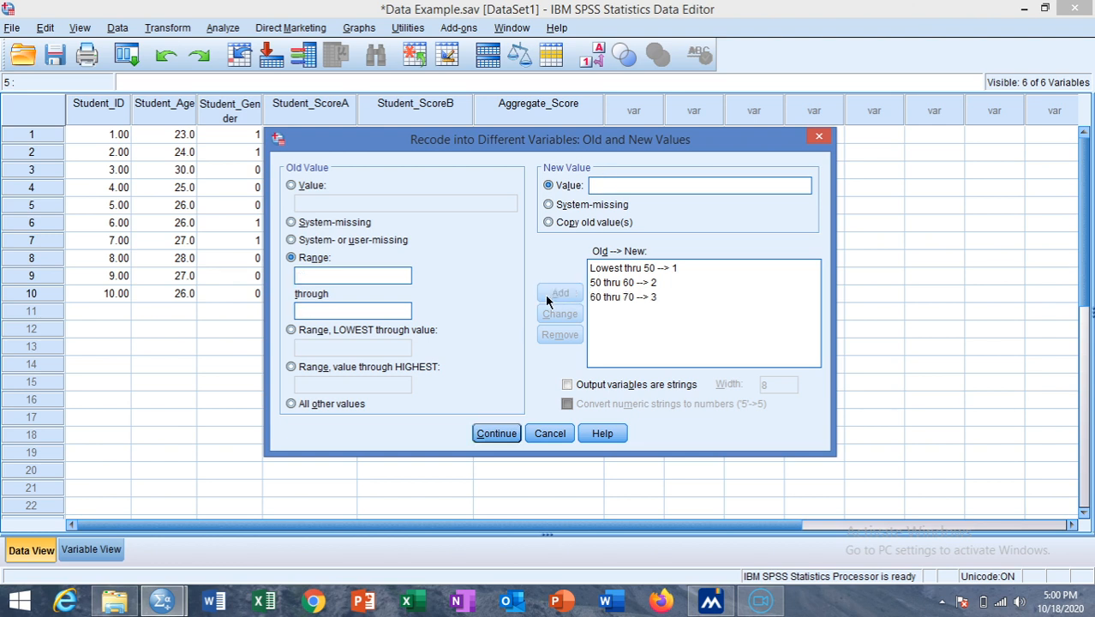
Add a recode rule that maps the range 70 through 80 to new value 4, dismissing the battery notification.
click(319, 274)
text(70)
click(319, 314)
text(80)
click(620, 186)
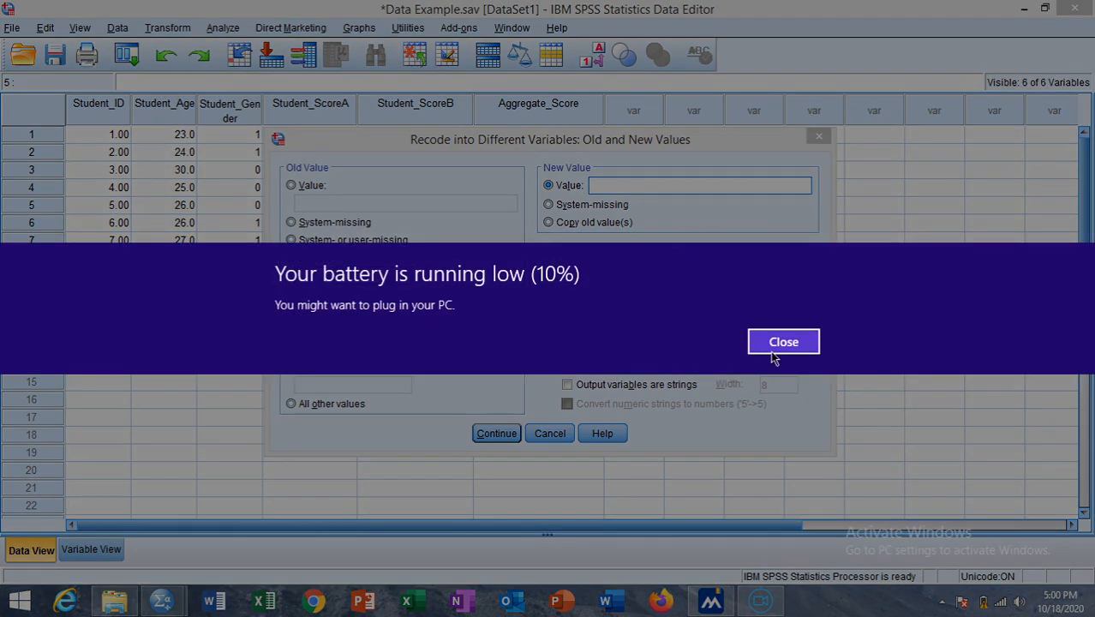
click(773, 351)
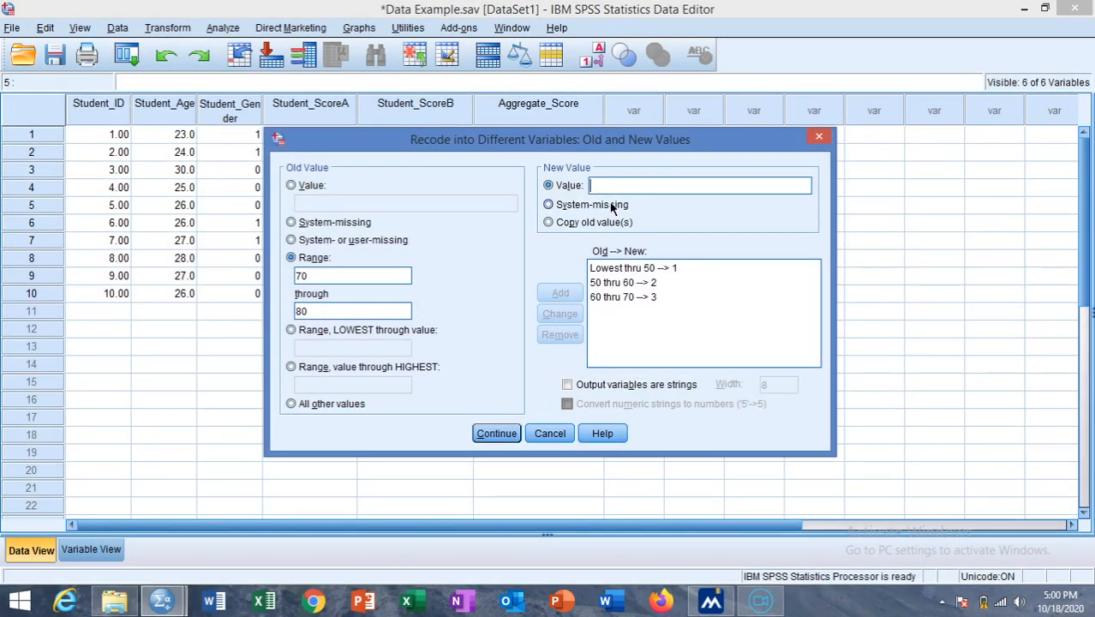
text(4)
click(559, 293)
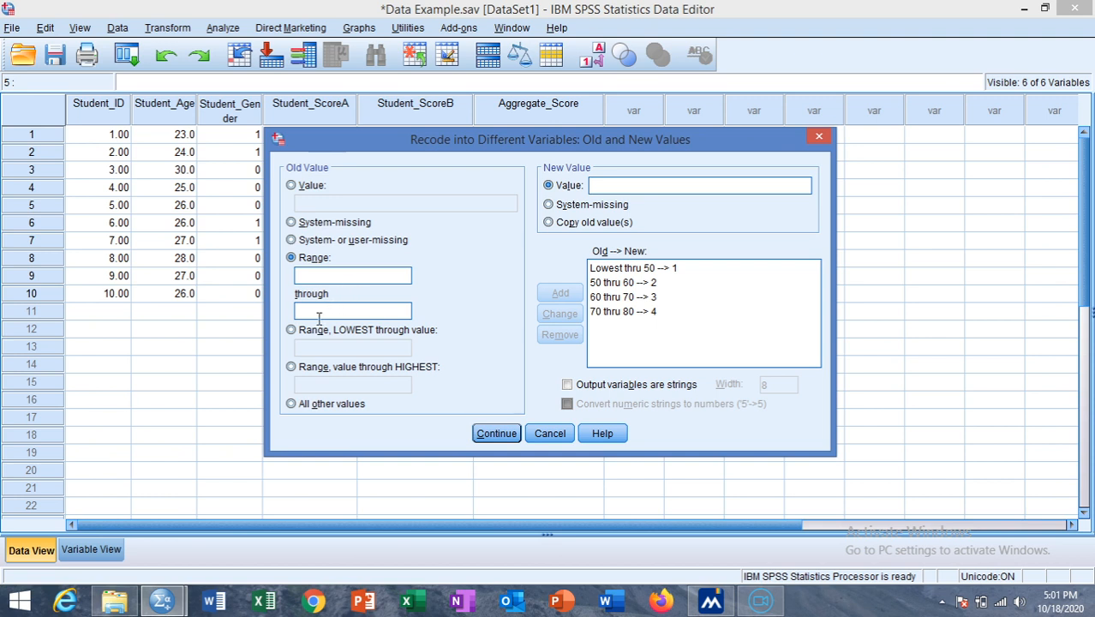
Add a recode rule that maps the range from 80 through the highest value to new value 5.
click(291, 370)
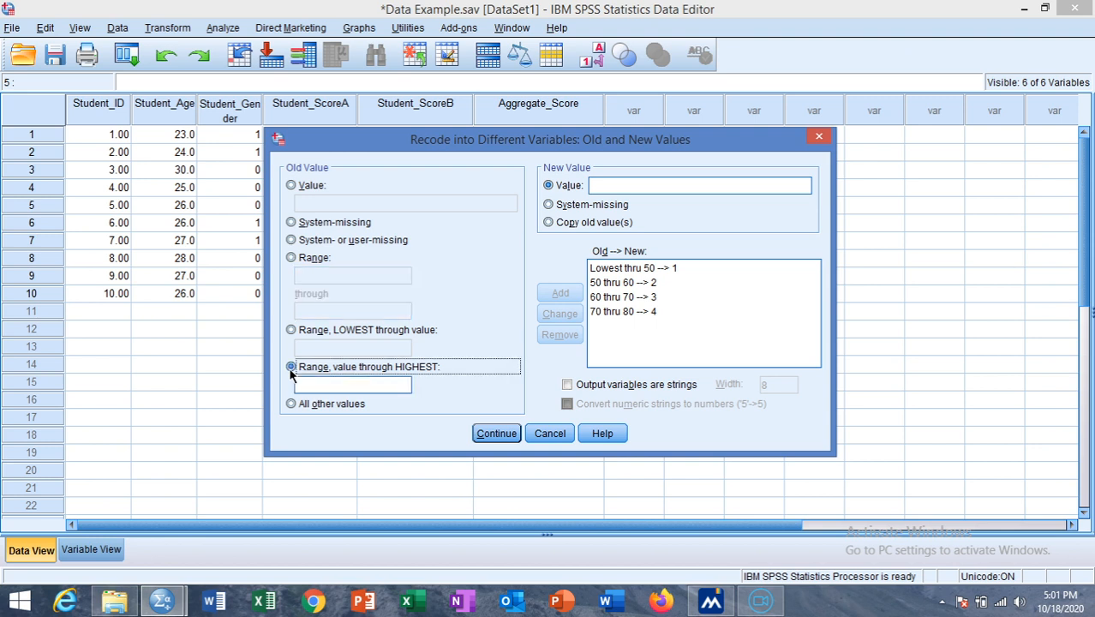
click(317, 388)
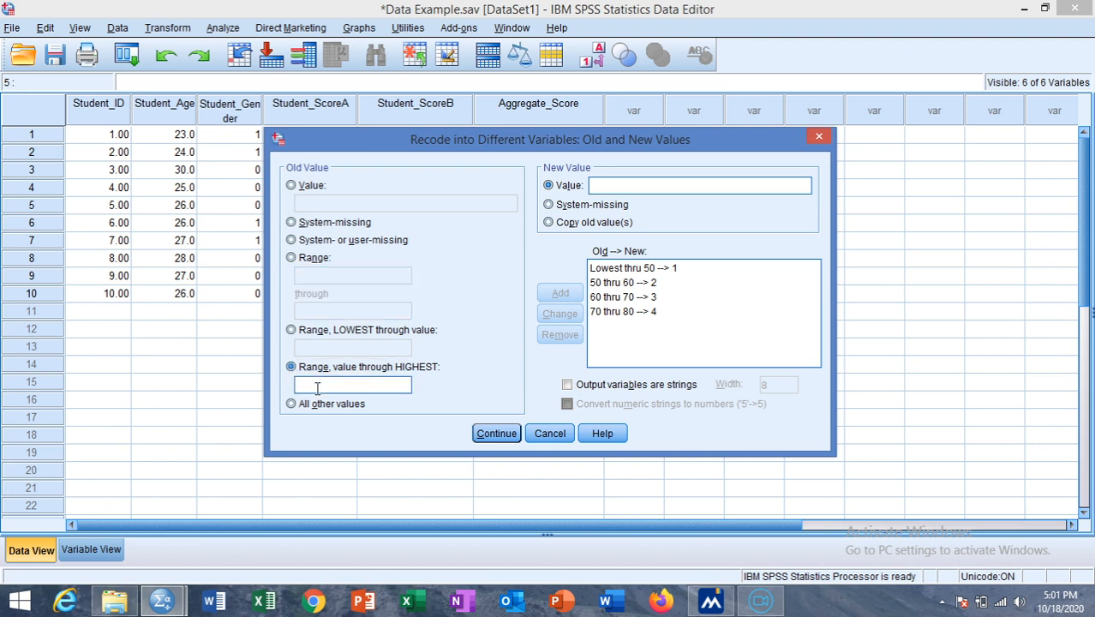
text(80)
click(618, 186)
text(5)
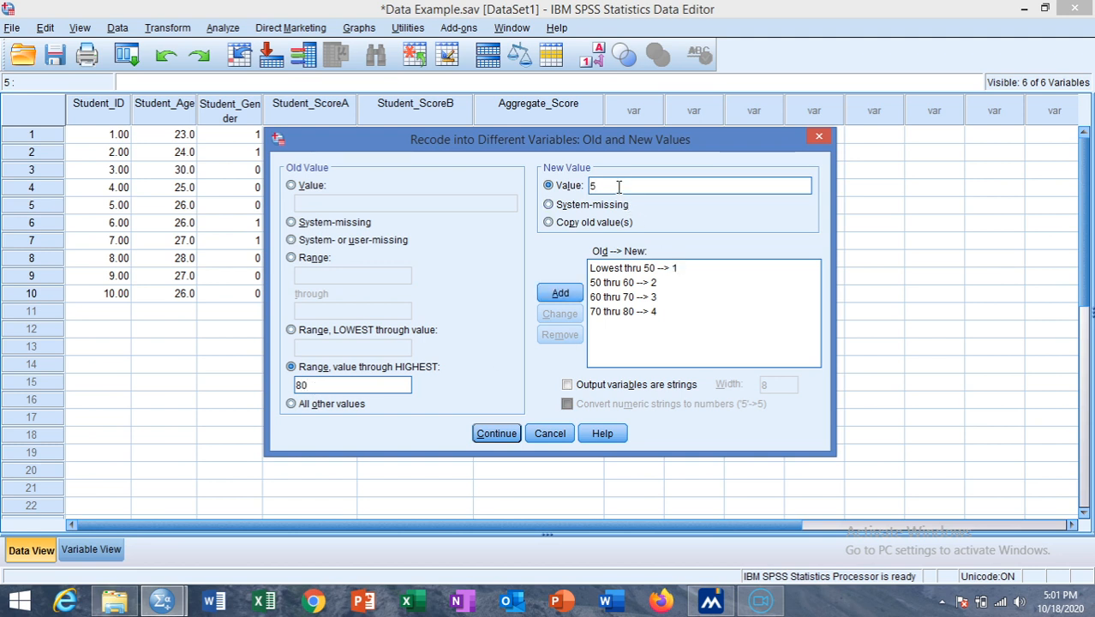
click(559, 293)
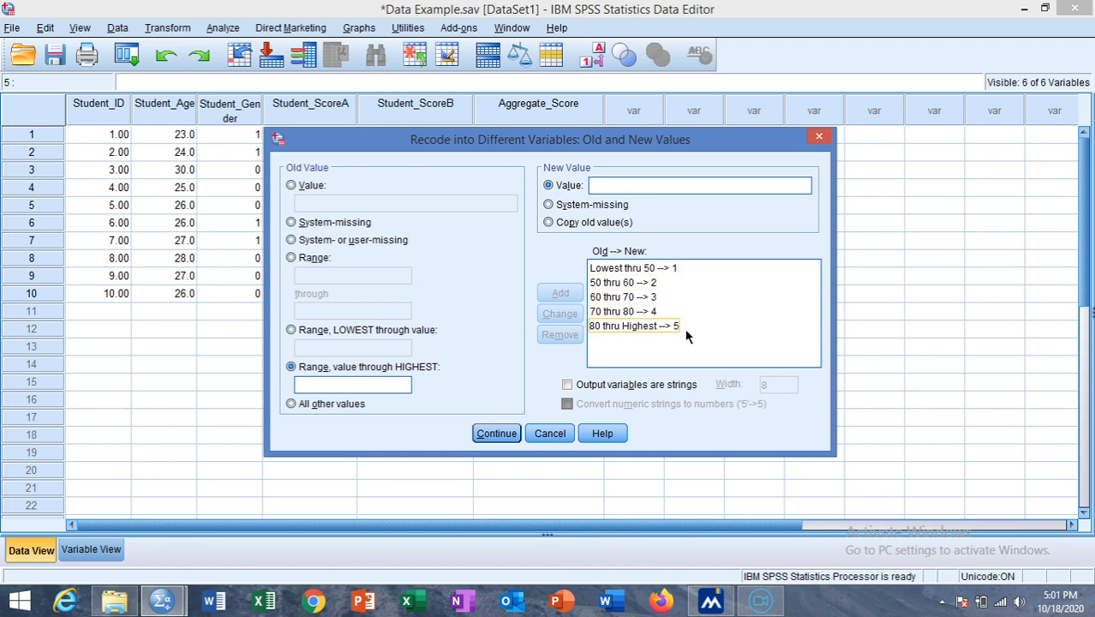
Accept the recode rules, run the recode into Studen_grade, and return to the Data Example.sav dataset.
click(494, 435)
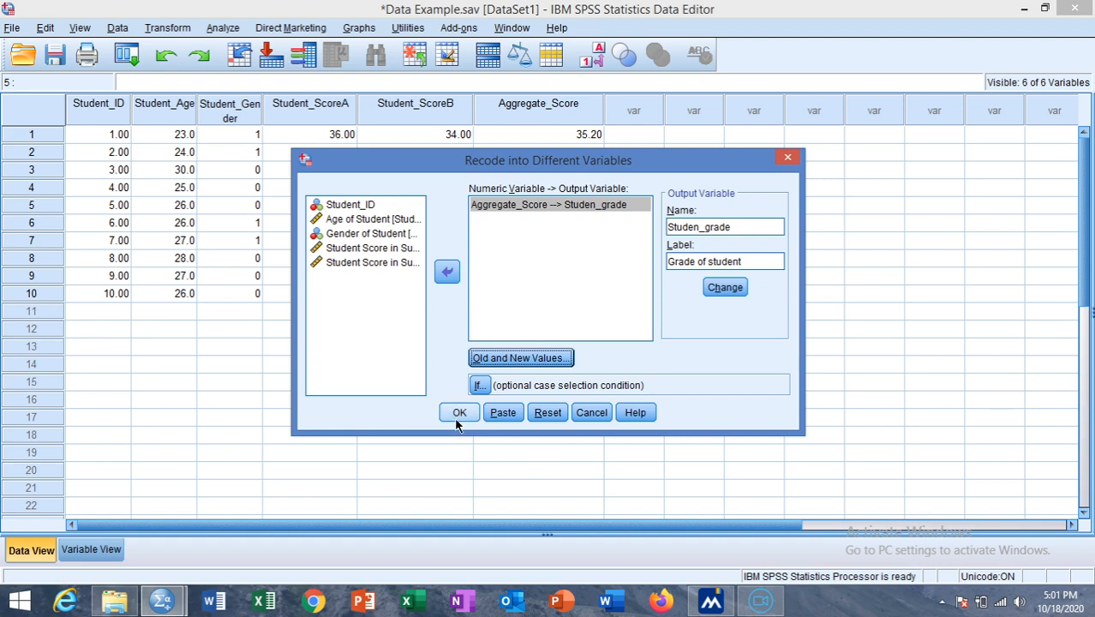
click(457, 415)
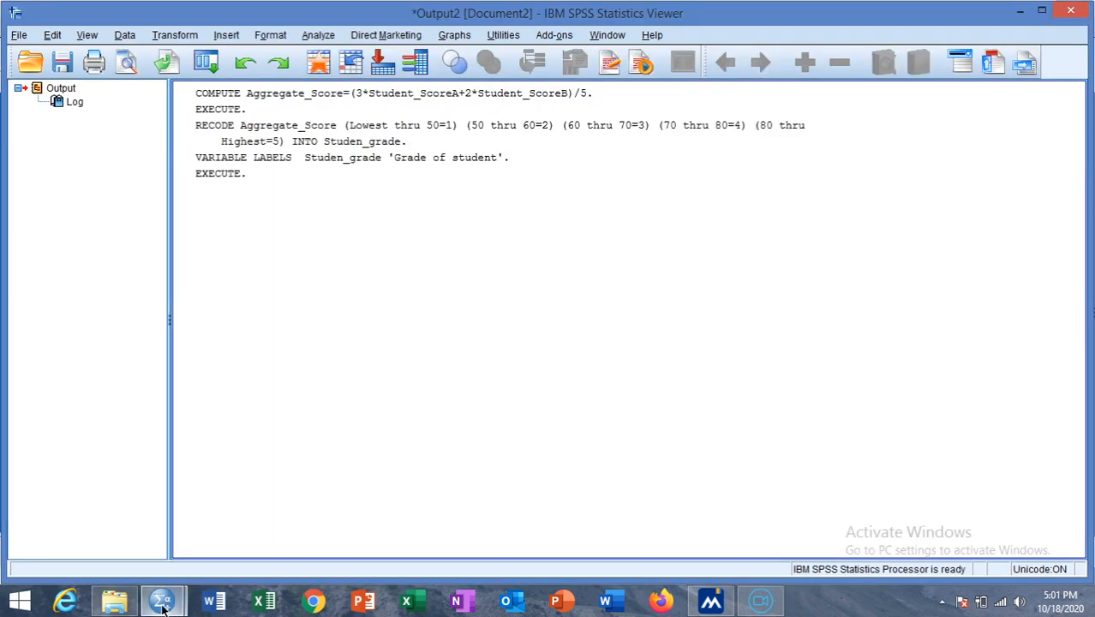
mouse_move(162, 606)
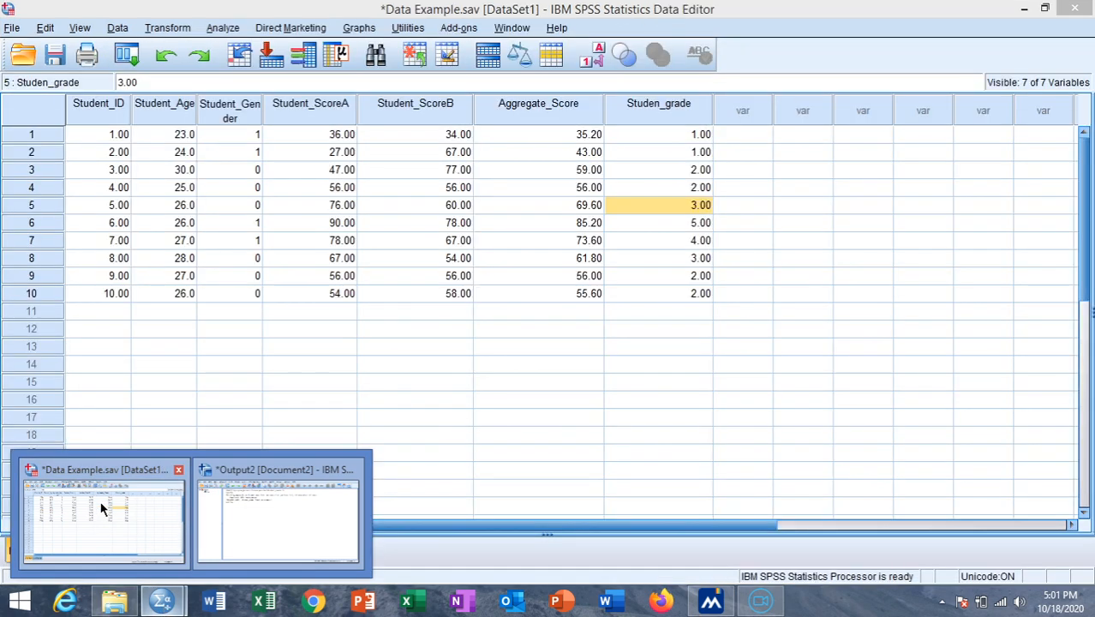
click(103, 510)
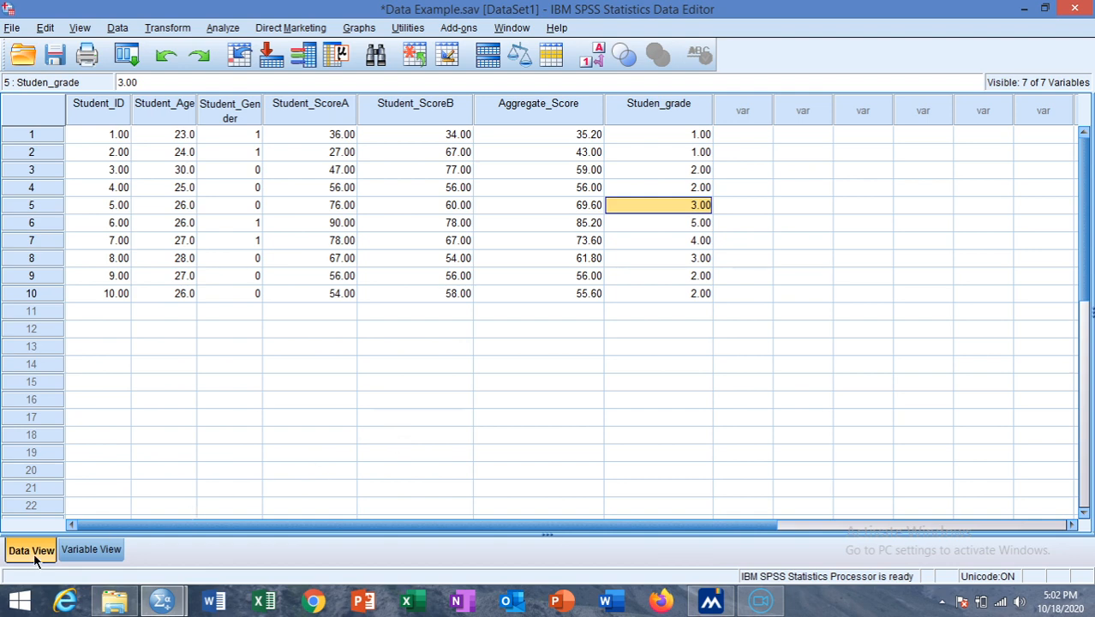
Open the value labels of Studen_grade in the variable definitions and label value 1 as "F".
click(77, 551)
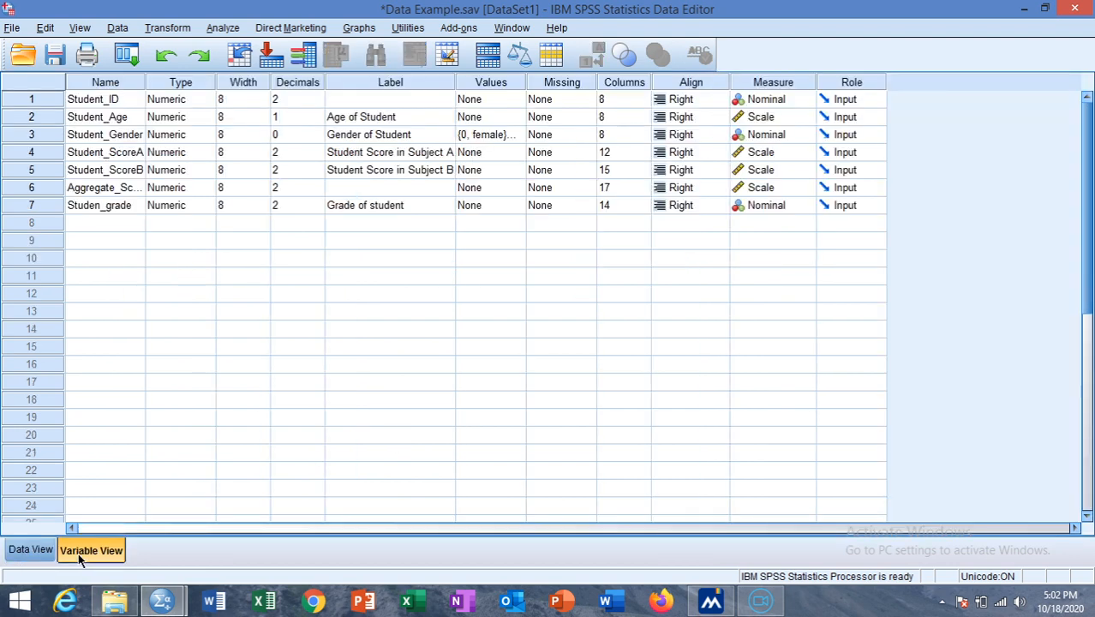
click(480, 208)
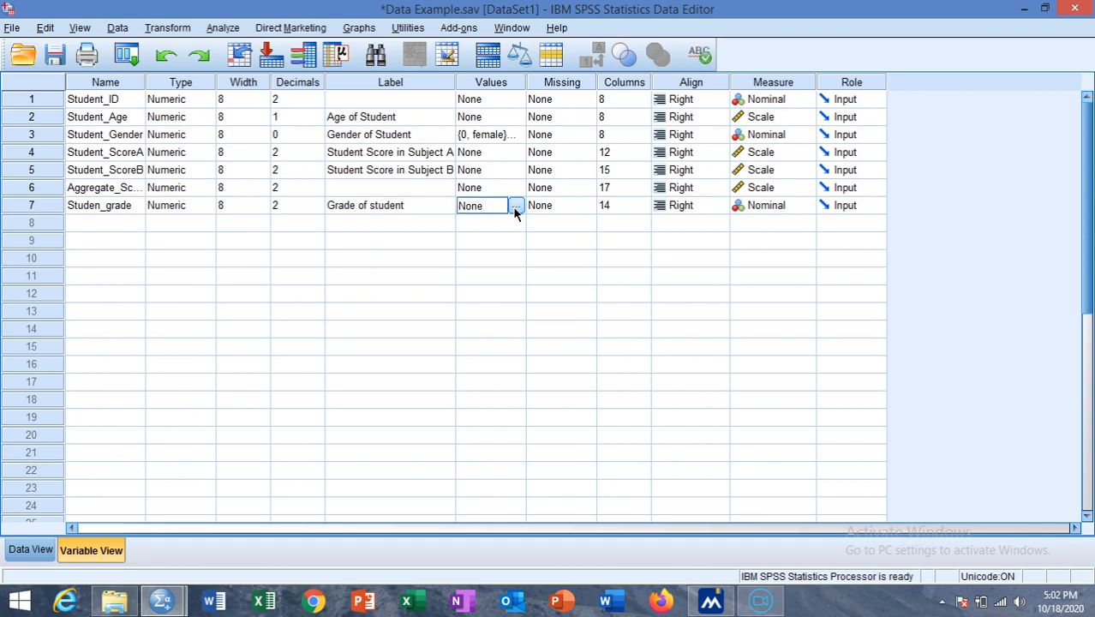
click(515, 207)
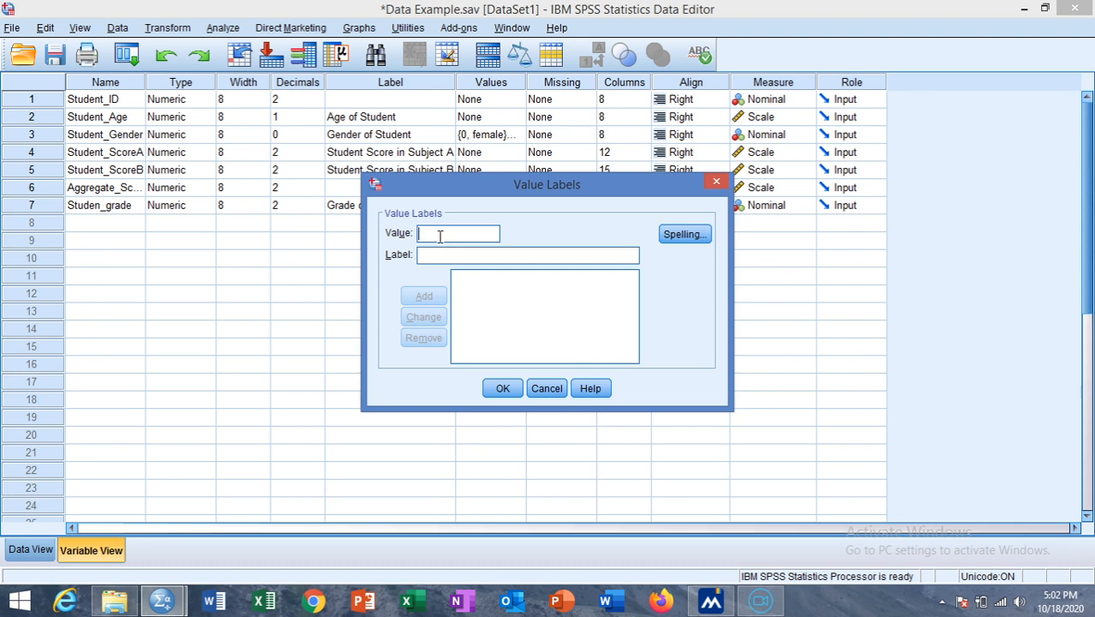
text(1)
click(445, 256)
text(F)
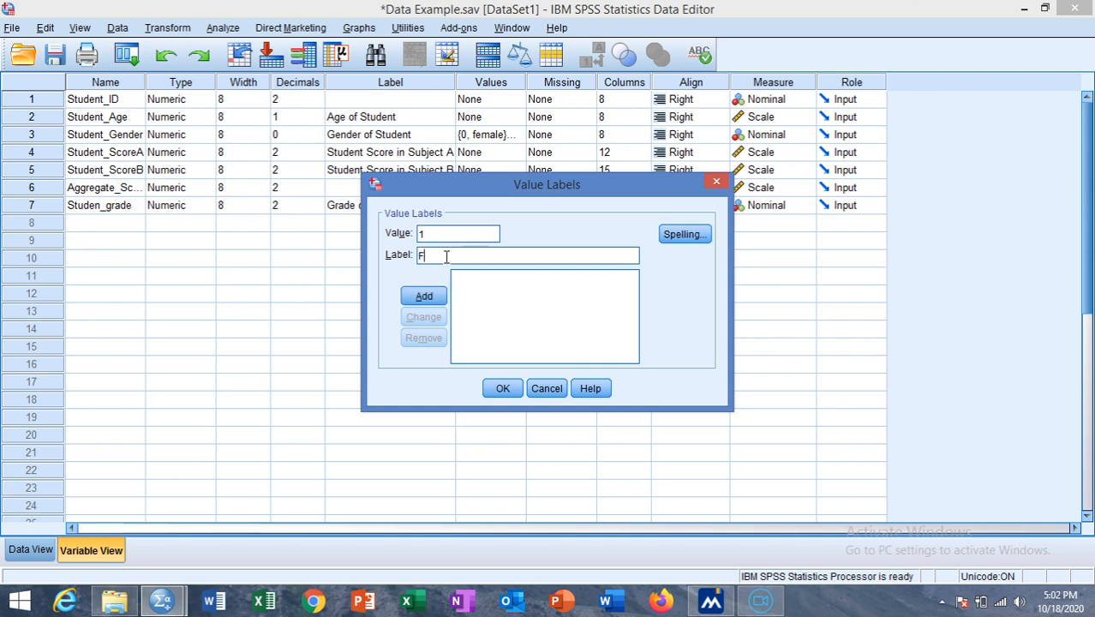
click(424, 296)
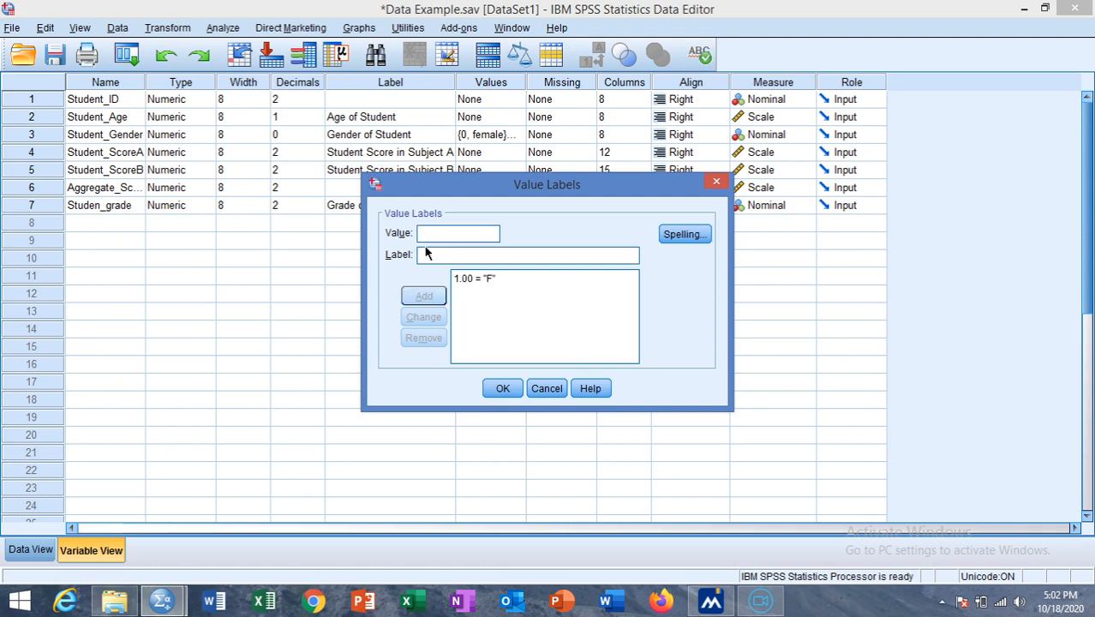
Add value labels "C" for value 2 and "B" for value 3 of Studen_grade.
text(2)
click(441, 255)
text(C)
click(433, 300)
click(420, 238)
text(3)
click(421, 256)
text(B)
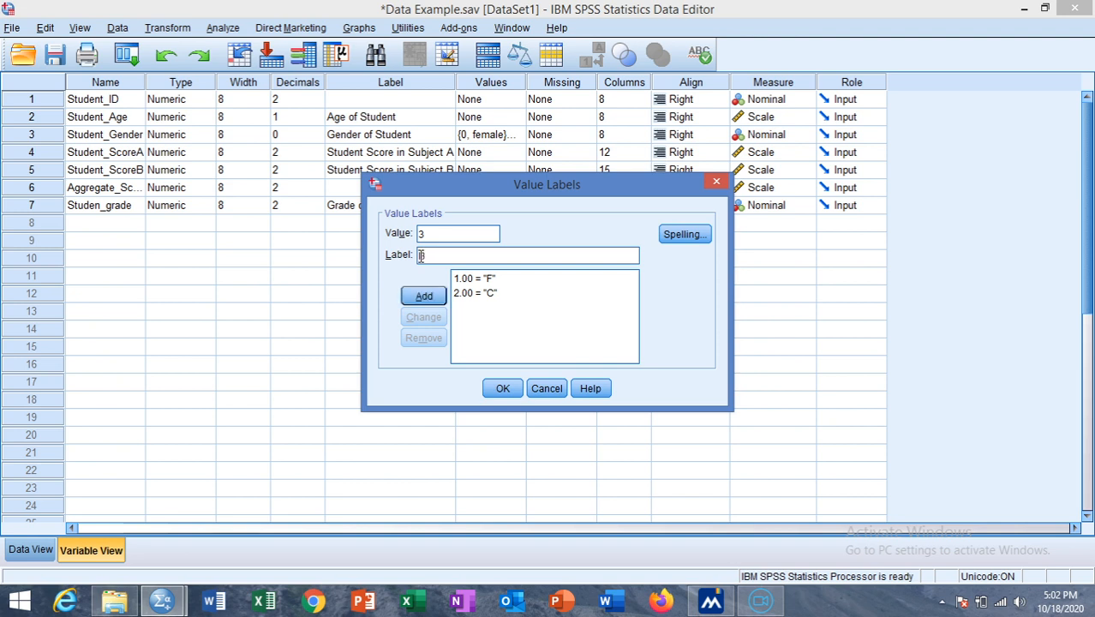
click(428, 295)
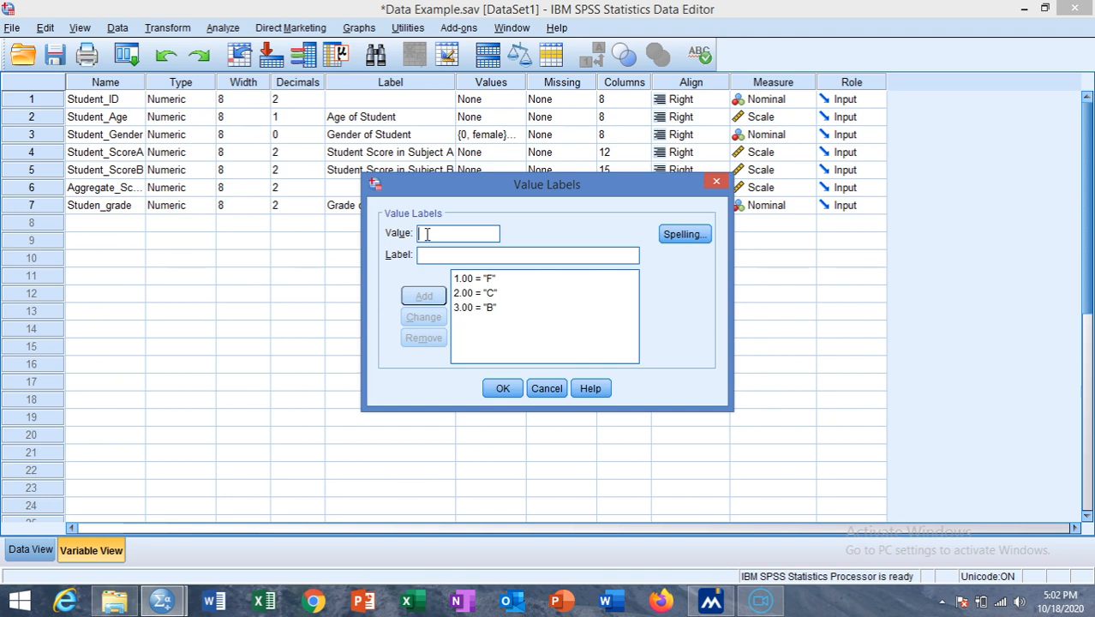
Add value labels "A" for value 4 and "A+" for value 5, and apply the labels to Studen_grade.
text(4)
click(434, 260)
text(A)
click(423, 297)
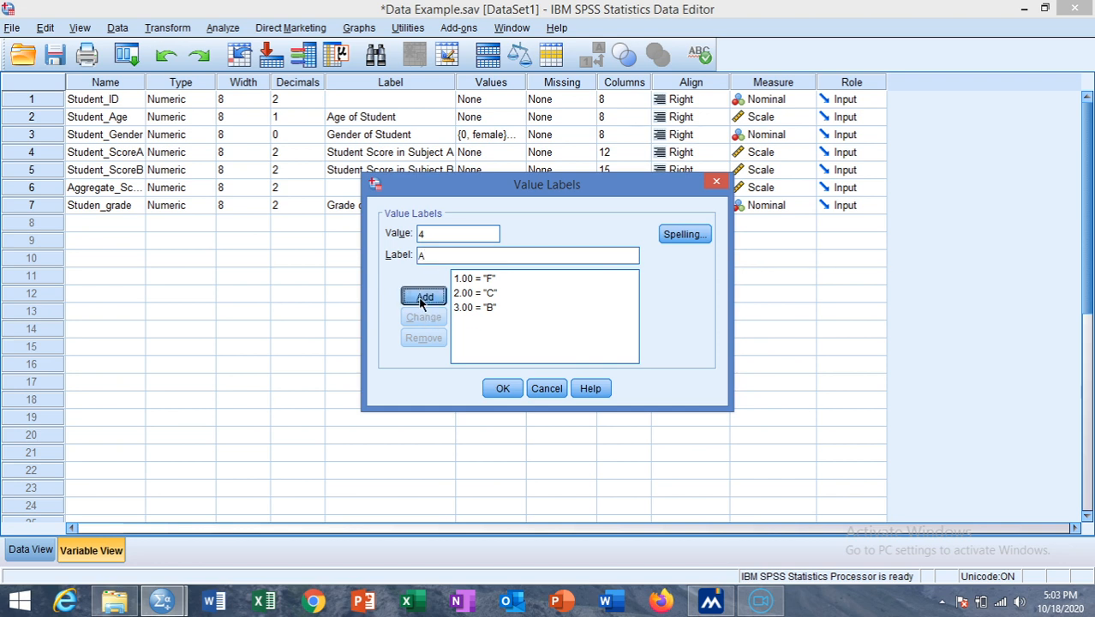
click(423, 234)
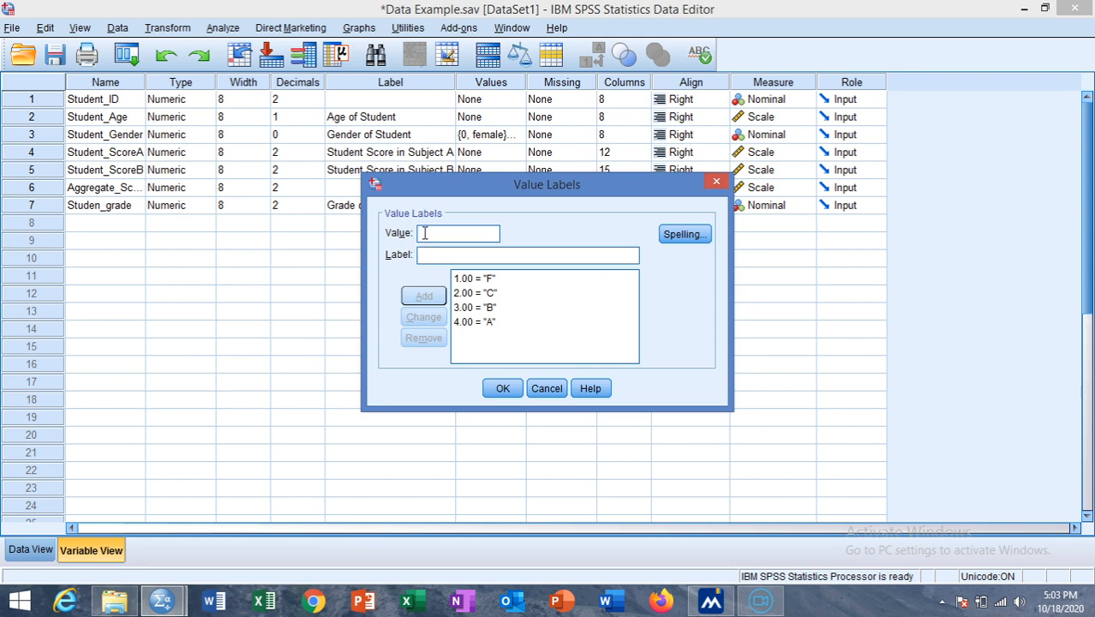
text(5)
click(426, 254)
text(A)
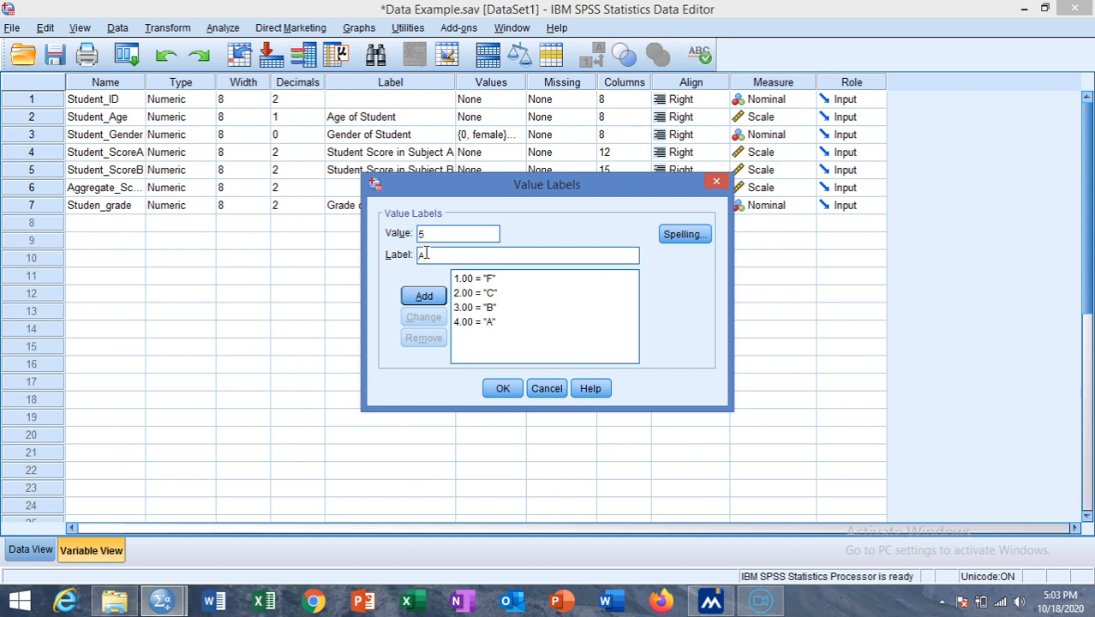
text(+)
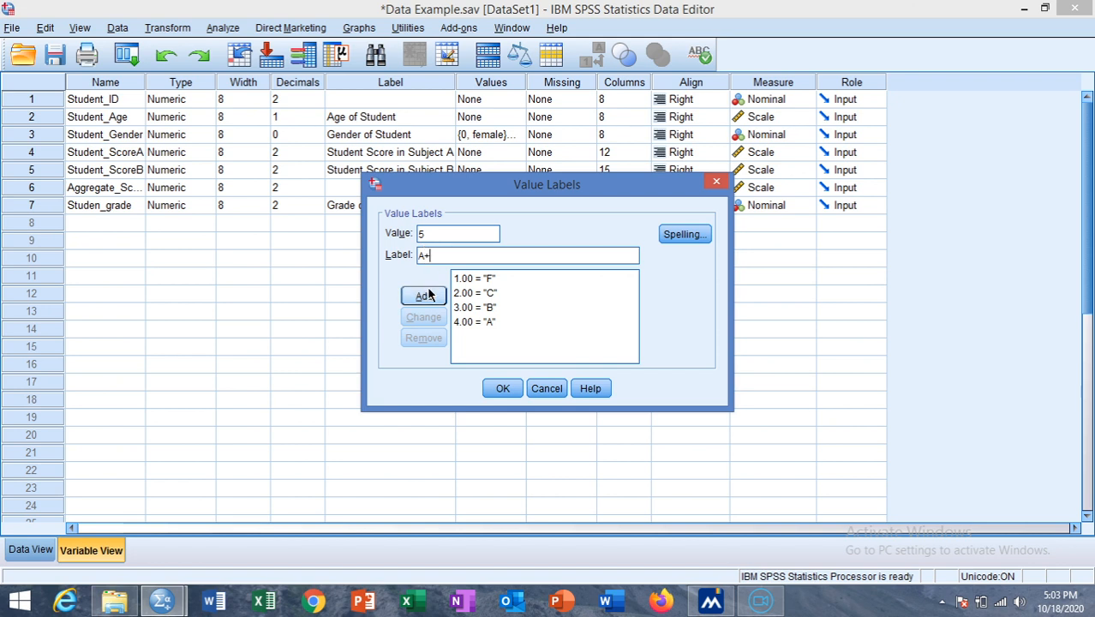
click(428, 294)
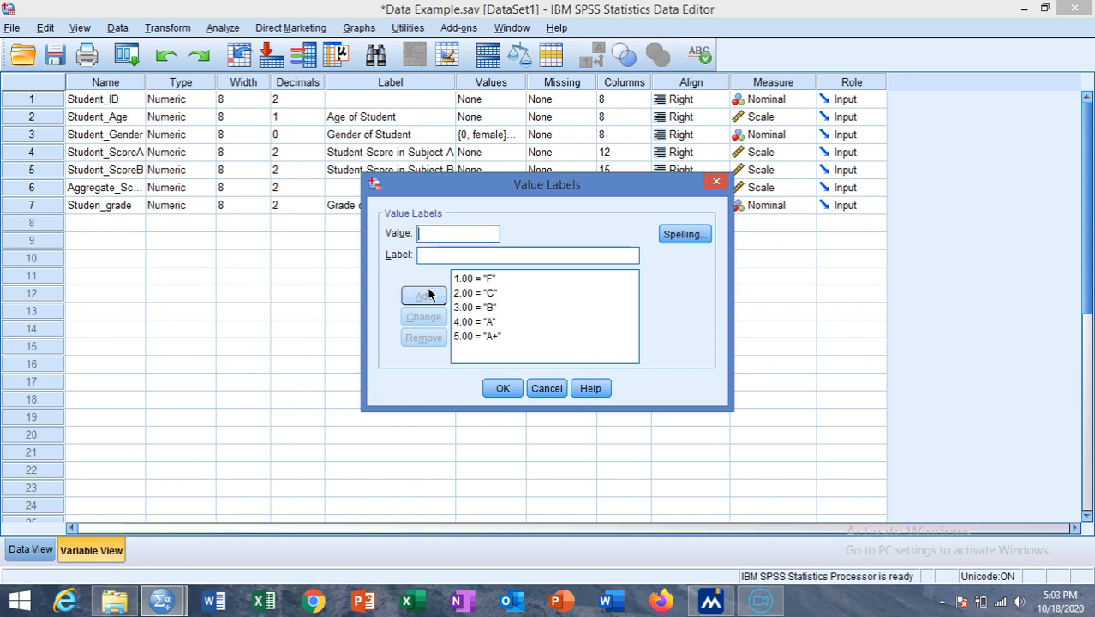
click(503, 390)
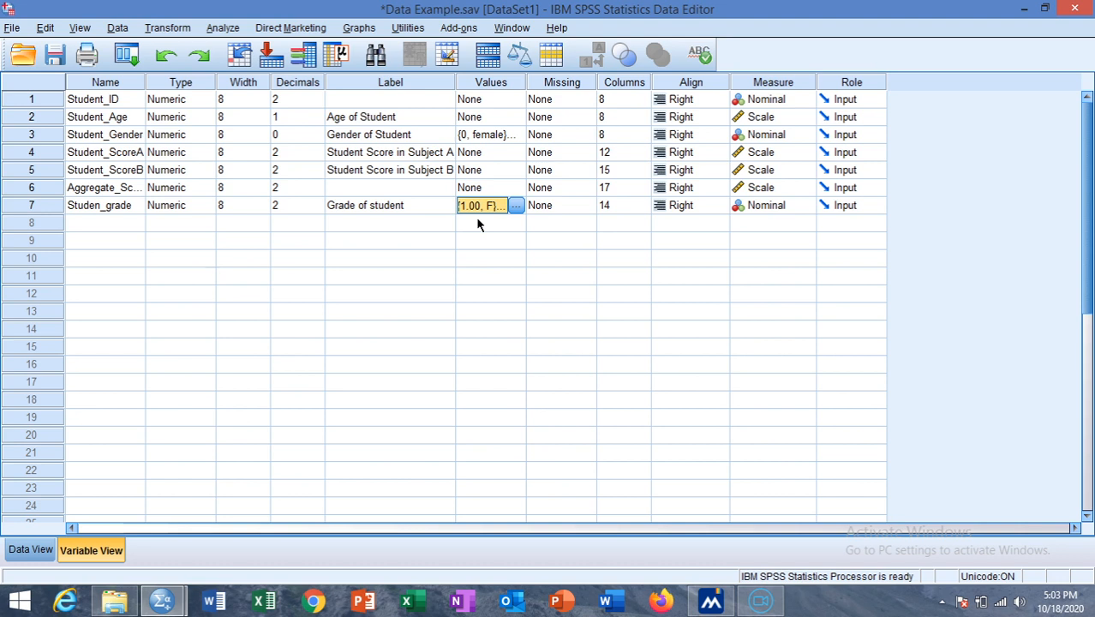
click(162, 29)
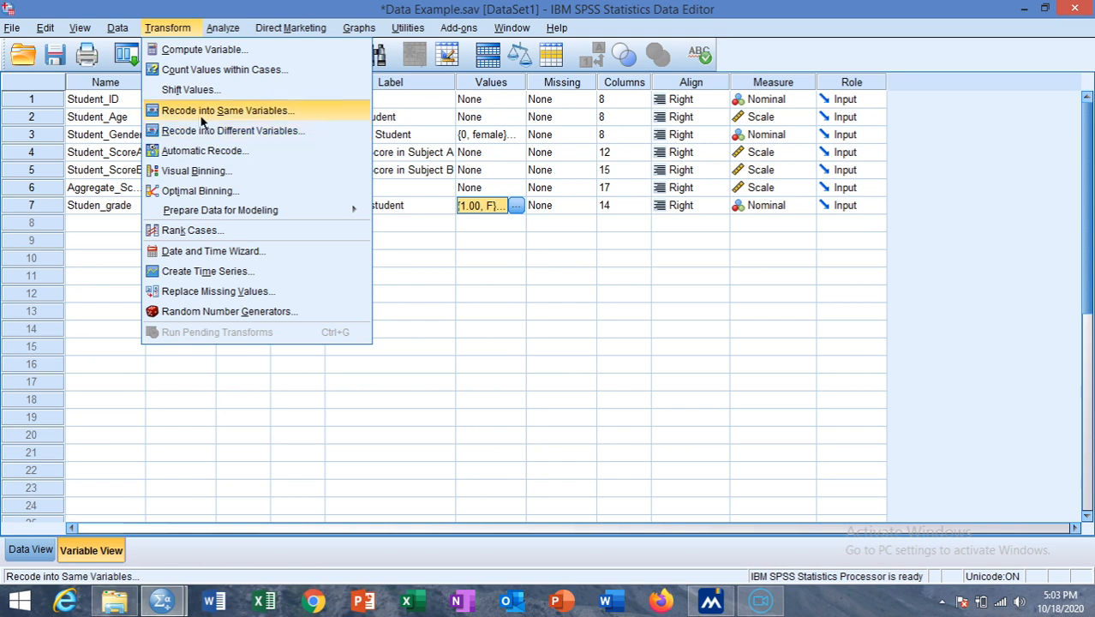
click(417, 210)
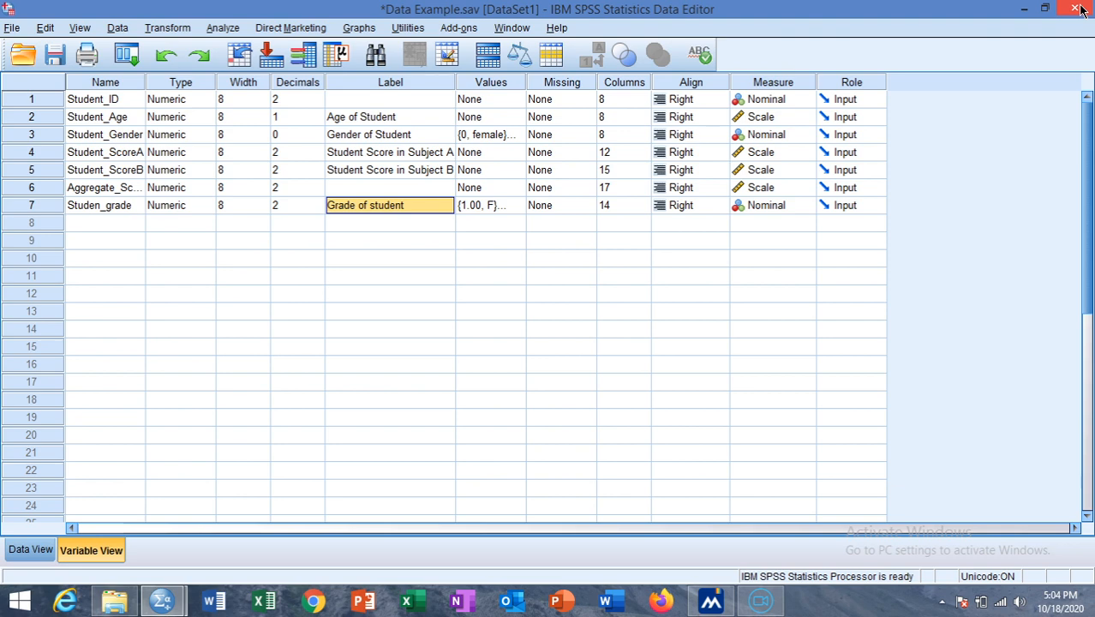
click(760, 600)
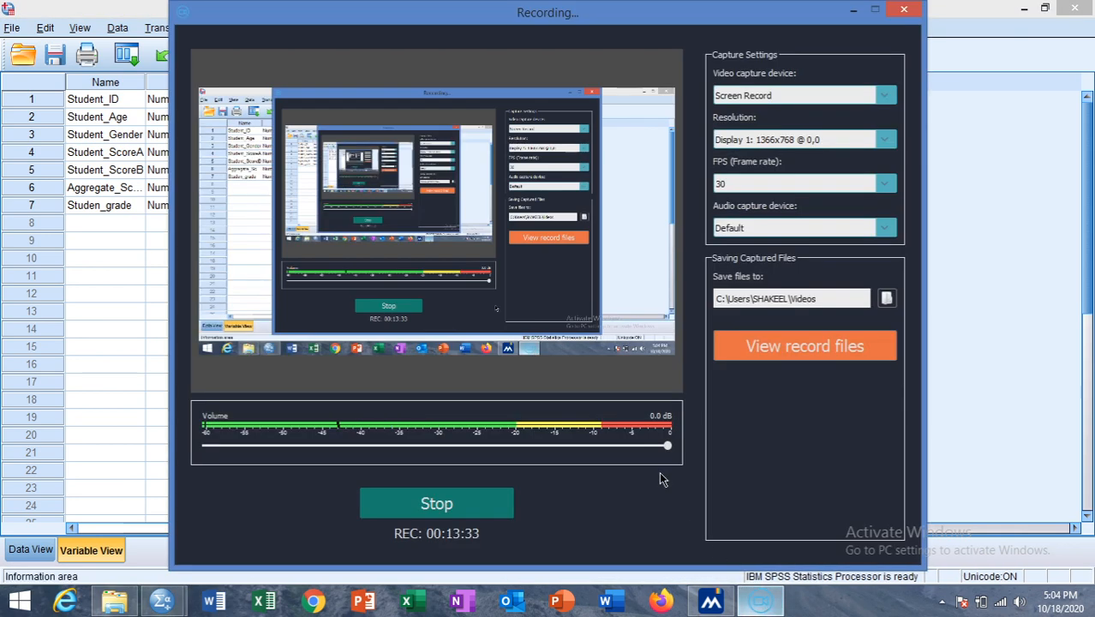